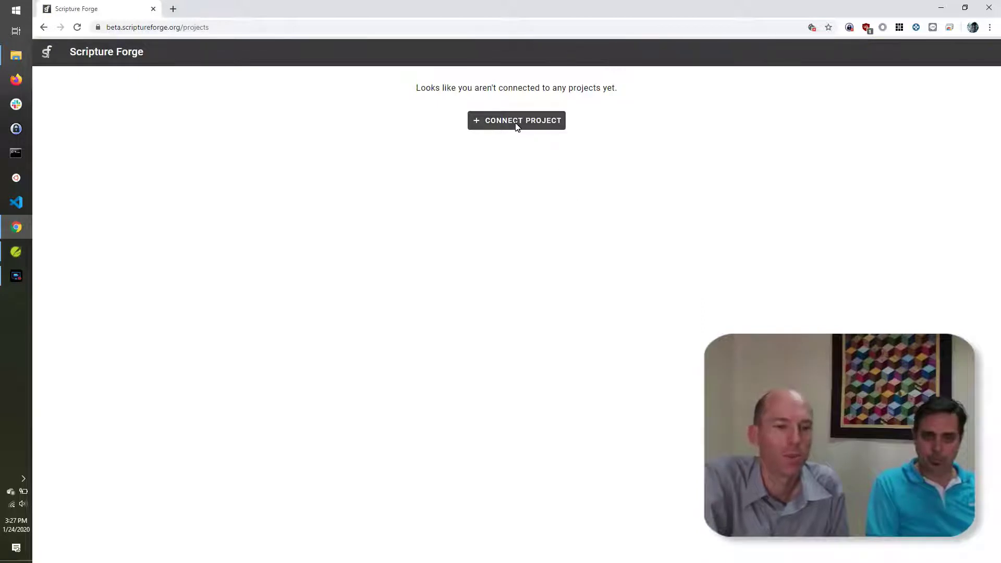
Step: Pick Thai ERV Test from the Paratext project list and connect it with Community Checking left on
{"action": "left_click", "coordinate": [517, 125]}
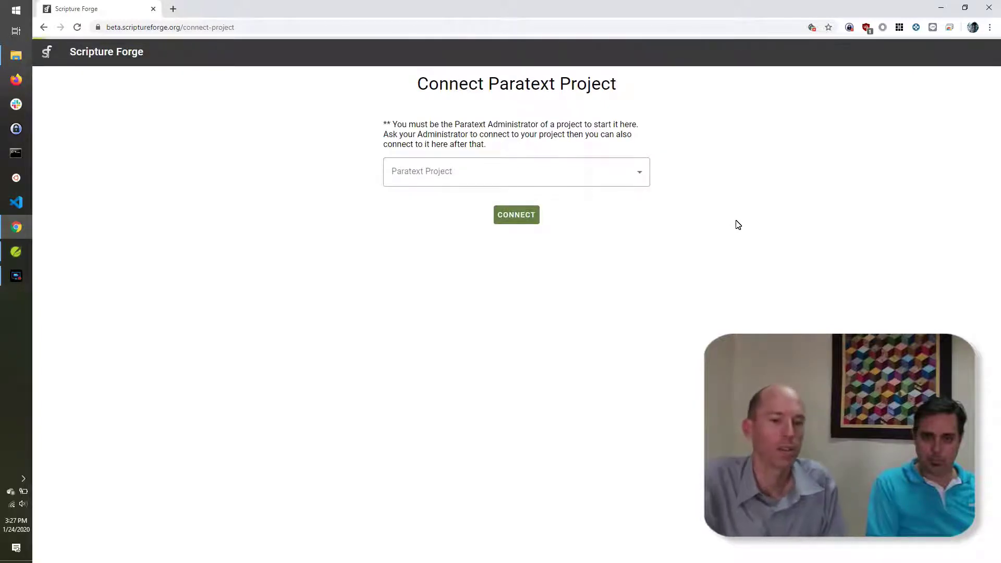
{"action": "left_click", "coordinate": [639, 176]}
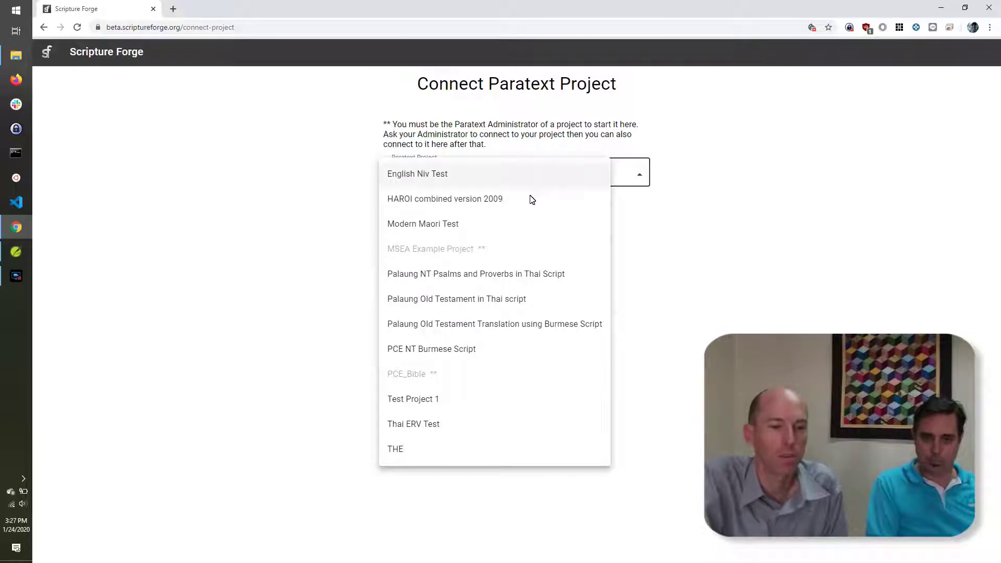
{"action": "key", "text": "Escape"}
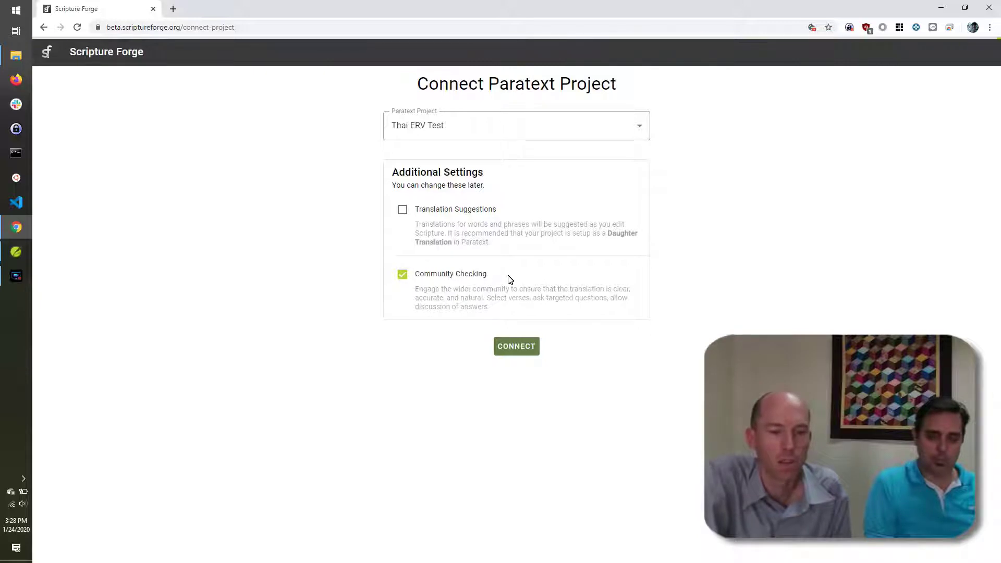
{"action": "left_click", "coordinate": [521, 349]}
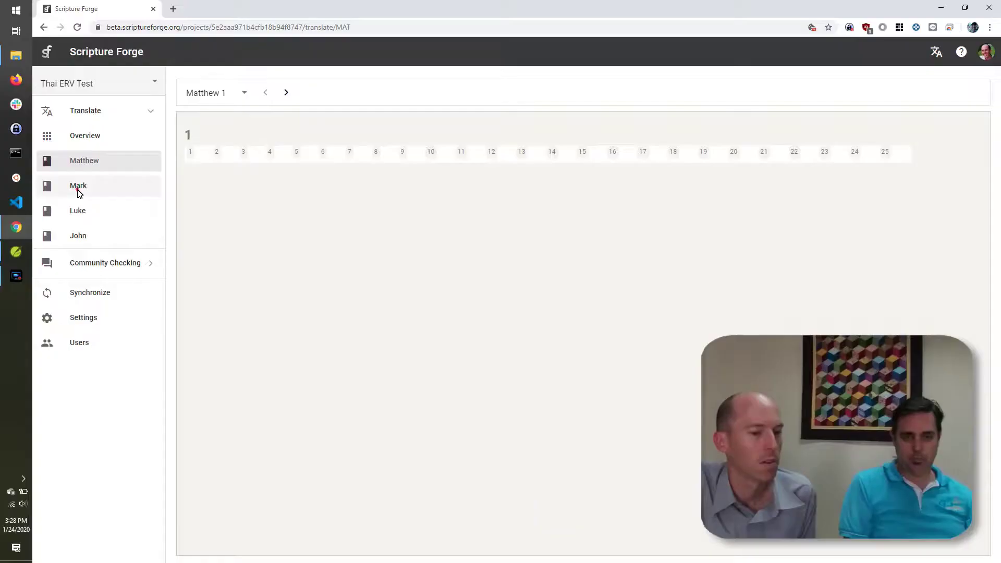
Step: Open Mark, then show the Community Checking Overview page listing zero questions
{"action": "left_click", "coordinate": [78, 192]}
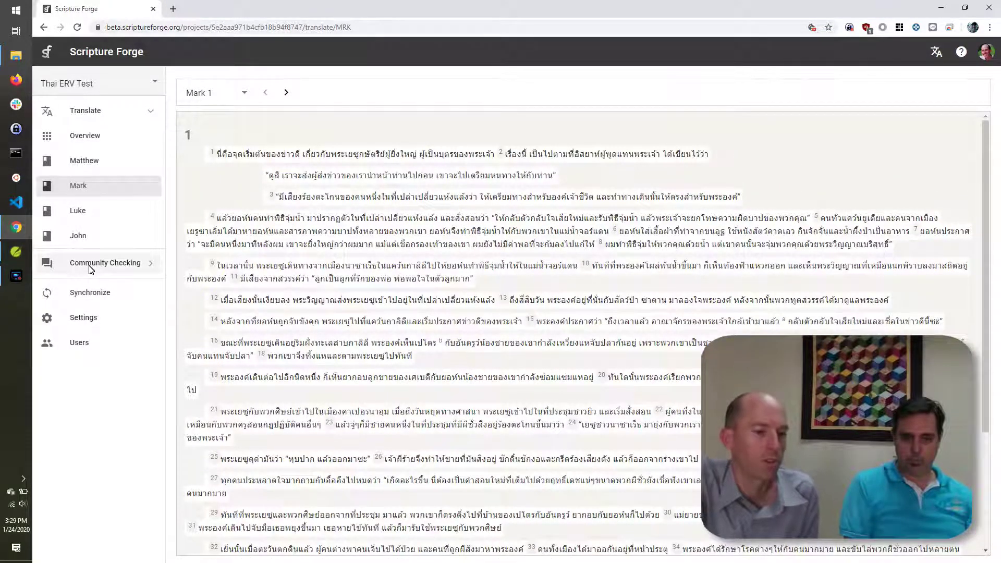
{"action": "left_click", "coordinate": [90, 263]}
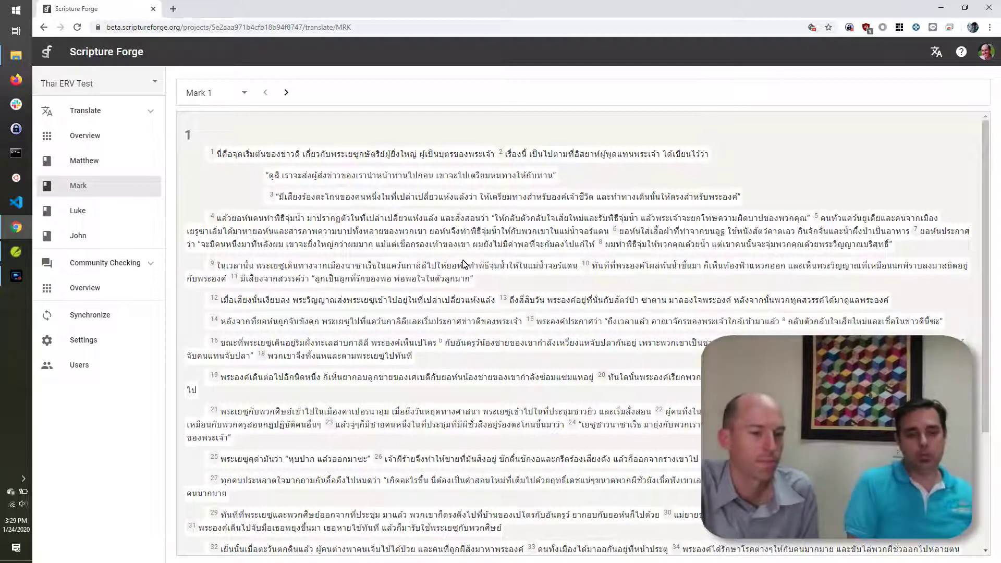
{"action": "left_click", "coordinate": [86, 294]}
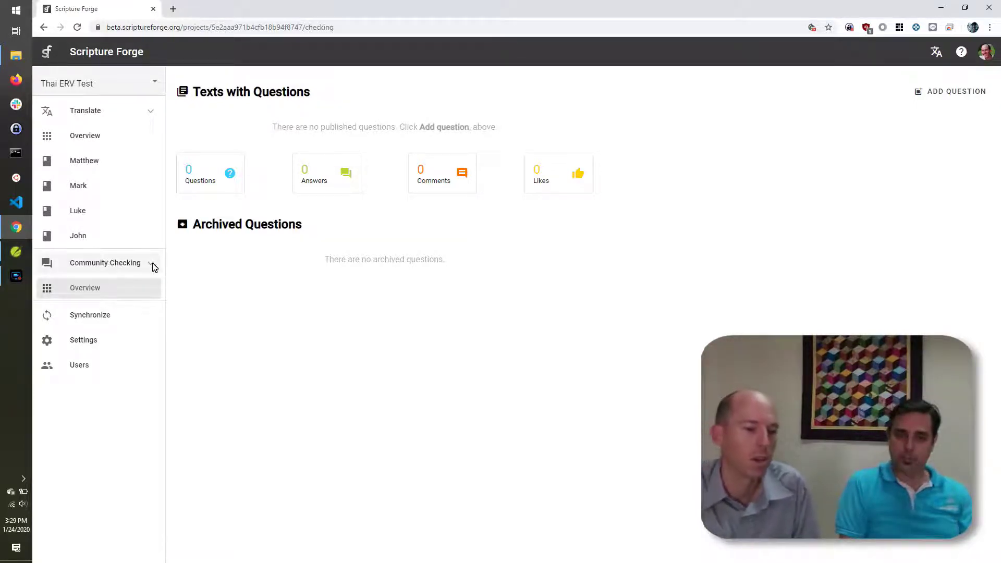
{"action": "left_click", "coordinate": [151, 266]}
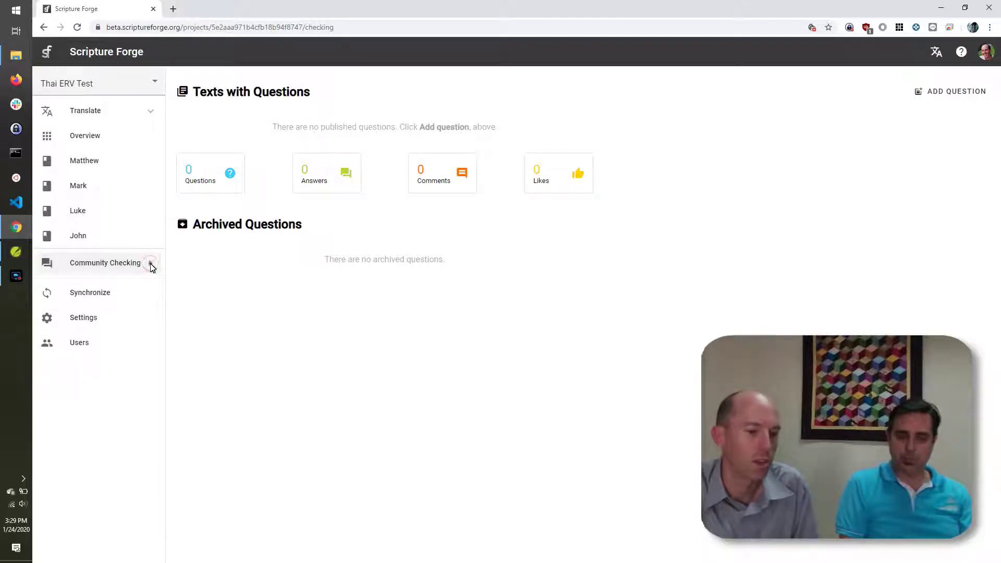
{"action": "left_click", "coordinate": [151, 264]}
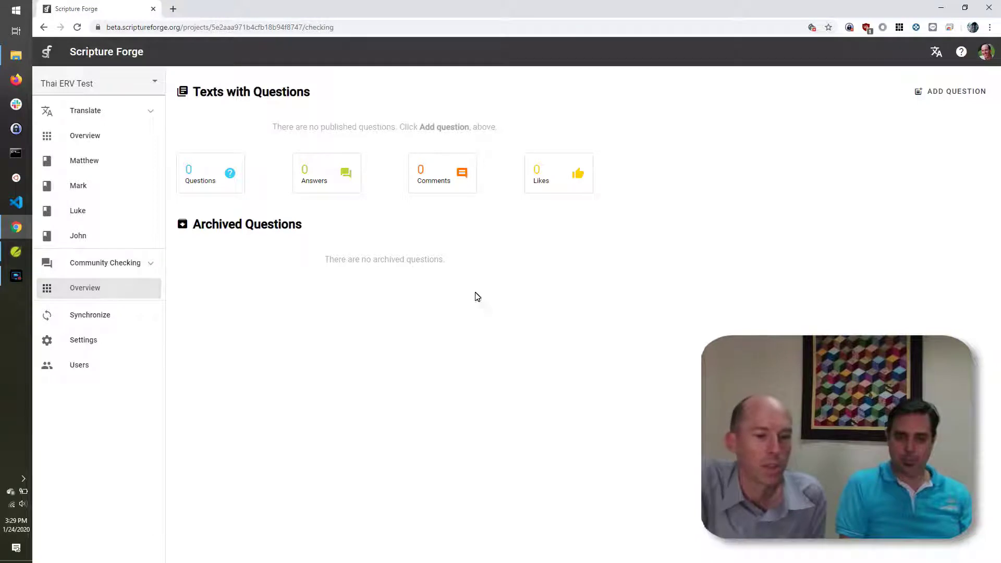
Step: Start a new question at Mark 1:1 and type 'Why do you think they called this "'
{"action": "left_click", "coordinate": [946, 91]}
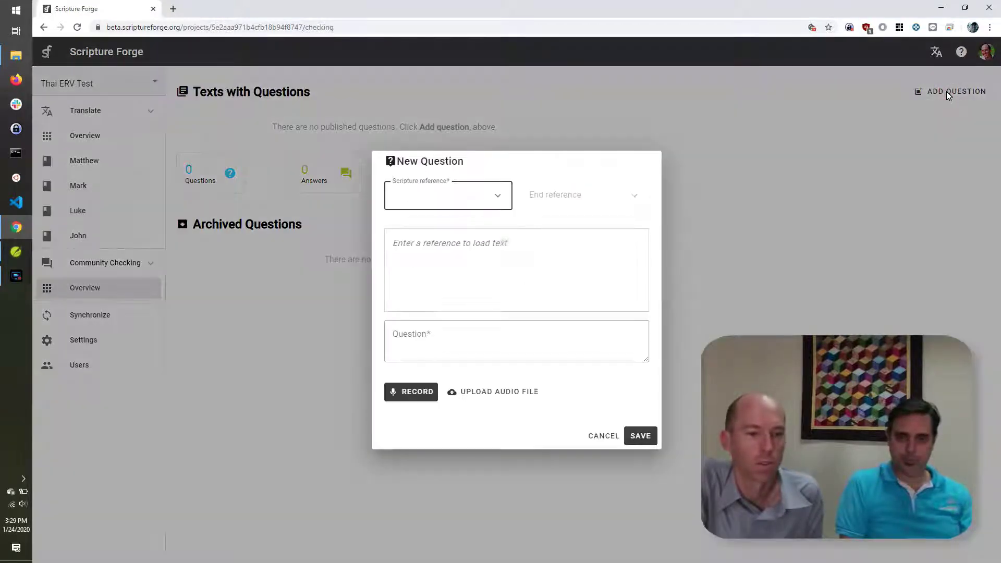
{"action": "left_click", "coordinate": [497, 200]}
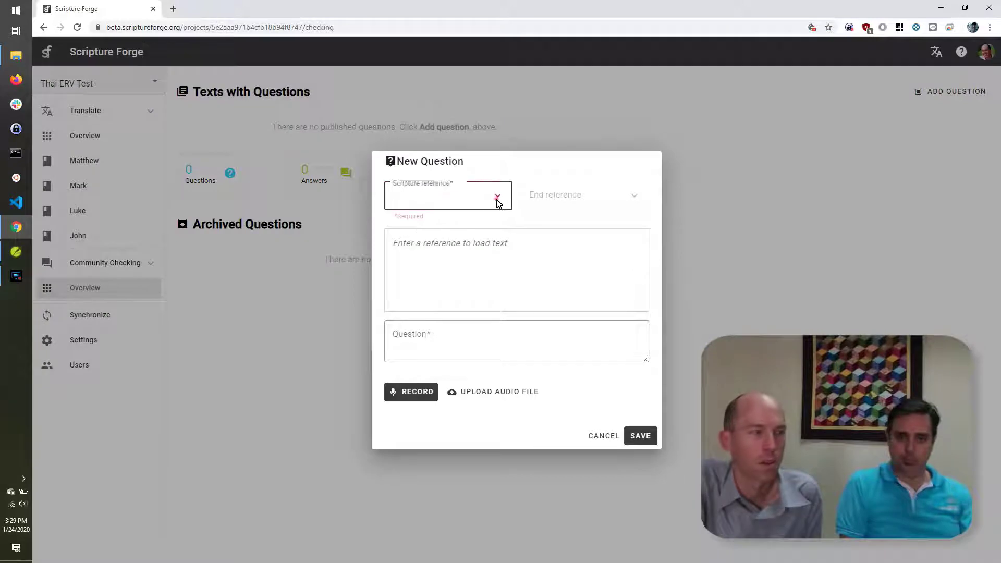
{"action": "left_click", "coordinate": [508, 318]}
{"action": "left_click", "coordinate": [400, 319]}
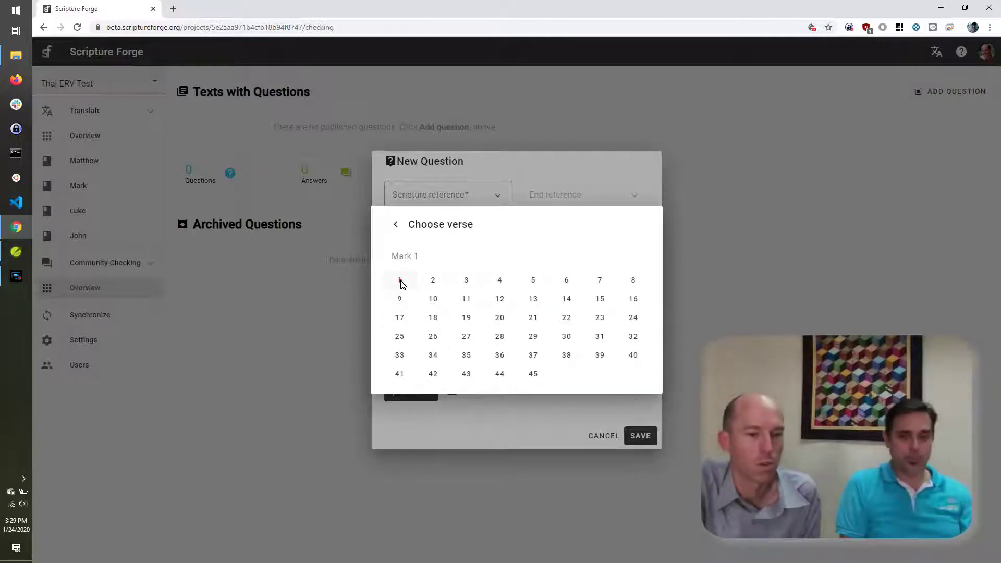
{"action": "left_click", "coordinate": [400, 282]}
{"action": "left_click", "coordinate": [459, 330]}
{"action": "type", "text": "Why do you"}
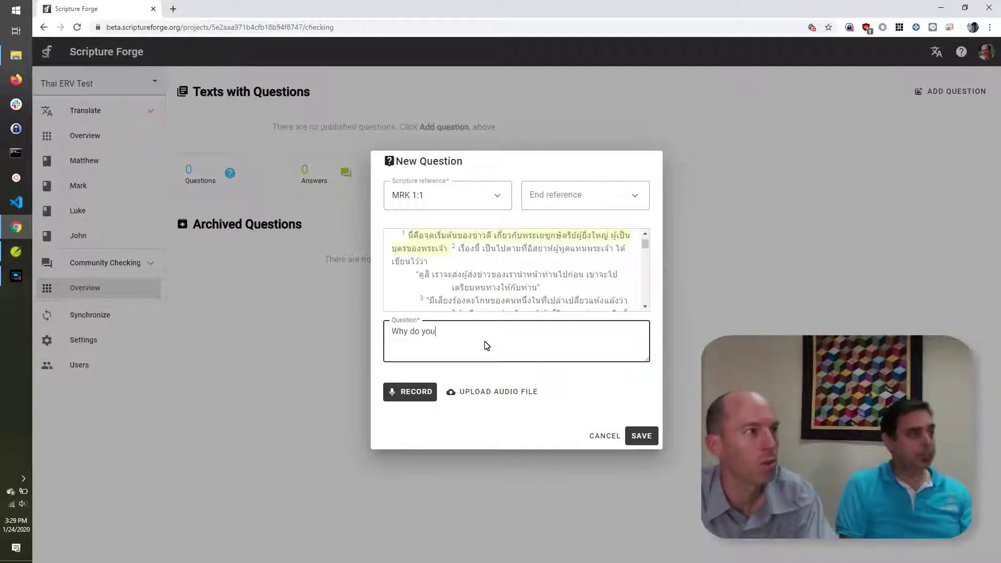
{"action": "type", "text": " think they called this \"Good News\"?"}
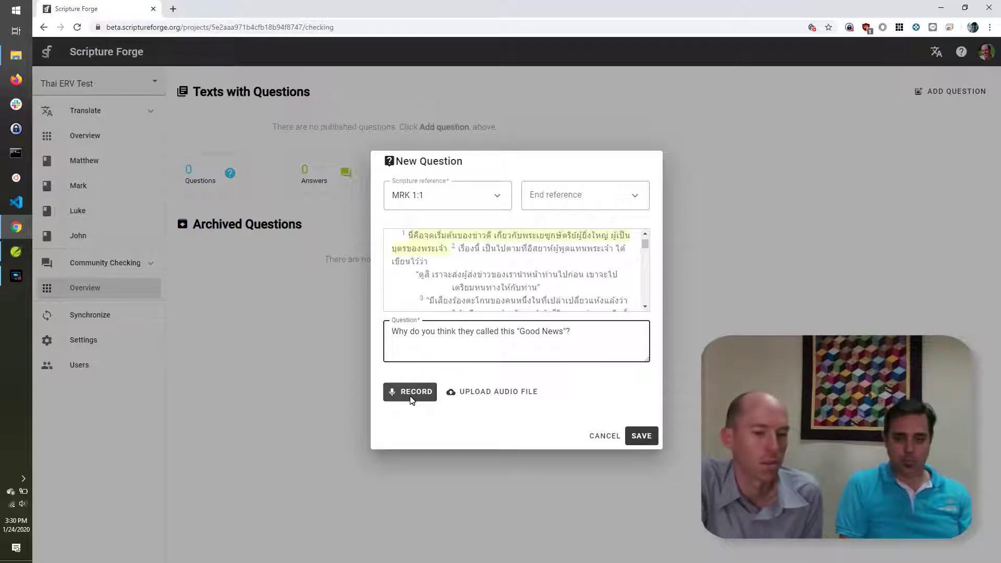
Step: Record the Mark 1:1 question aloud, re-record it after playback, and save it
{"action": "left_click", "coordinate": [411, 393]}
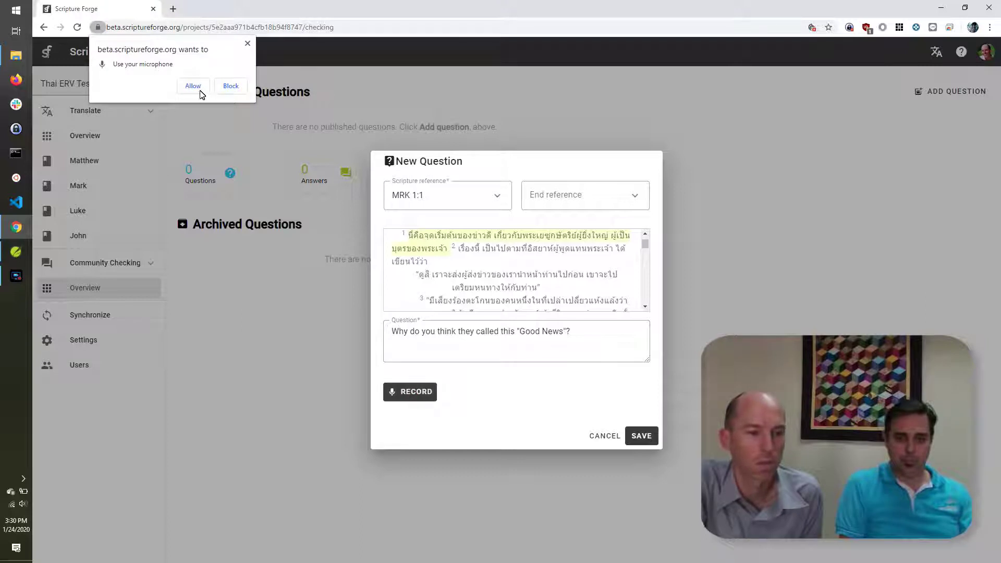
{"action": "left_click", "coordinate": [193, 87]}
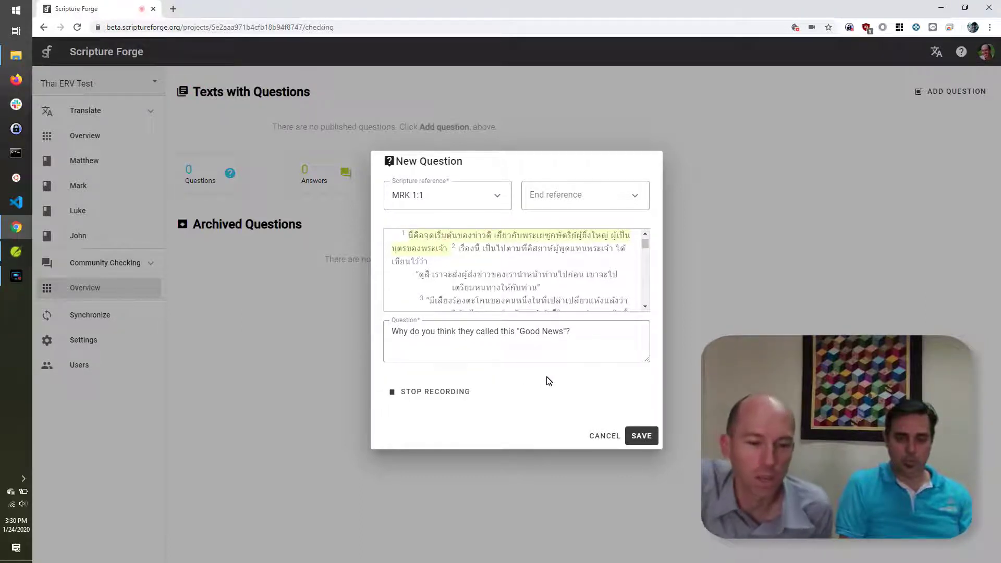
{"action": "left_click", "coordinate": [440, 395]}
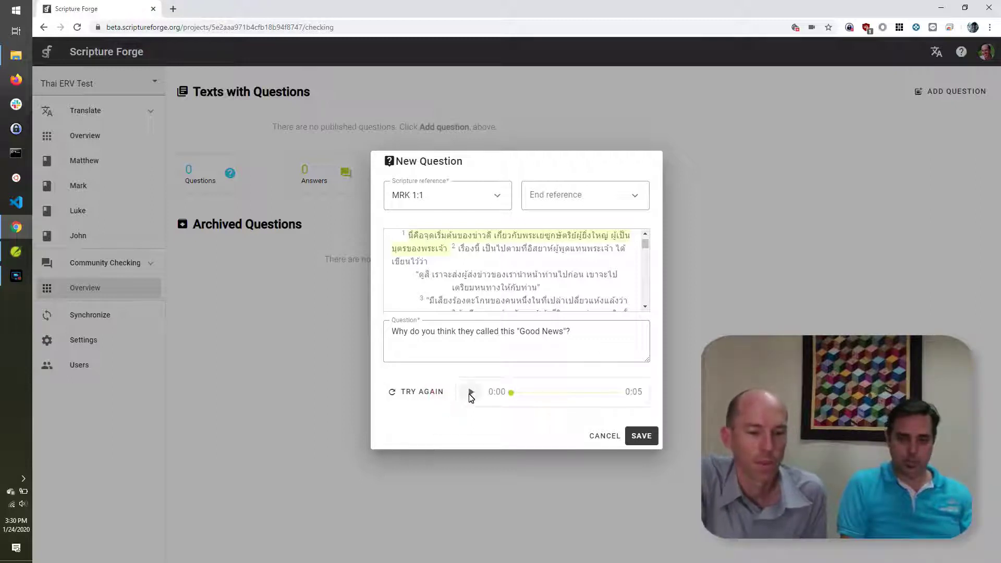
{"action": "left_click", "coordinate": [470, 394]}
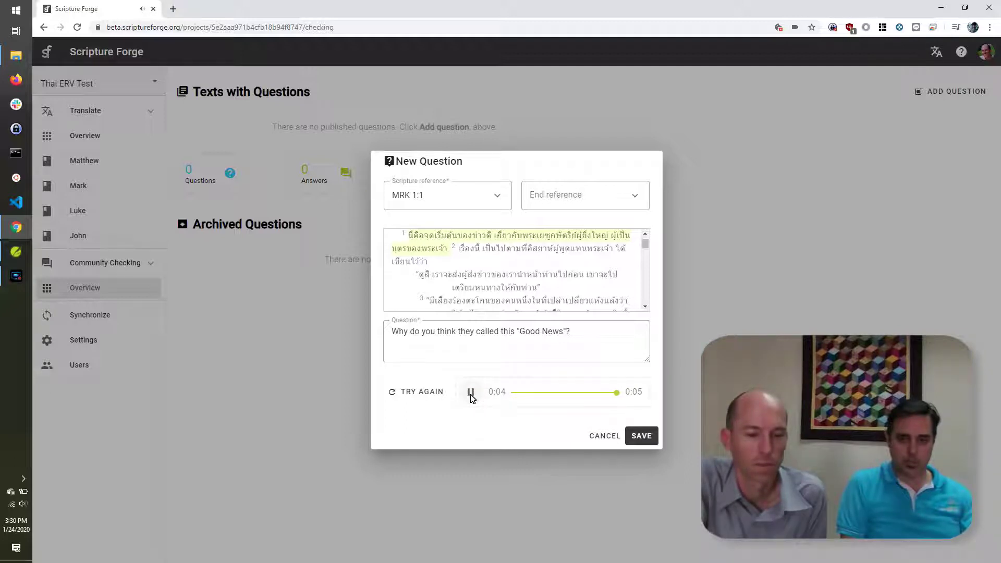
{"action": "left_click", "coordinate": [403, 400]}
{"action": "left_click", "coordinate": [403, 400]}
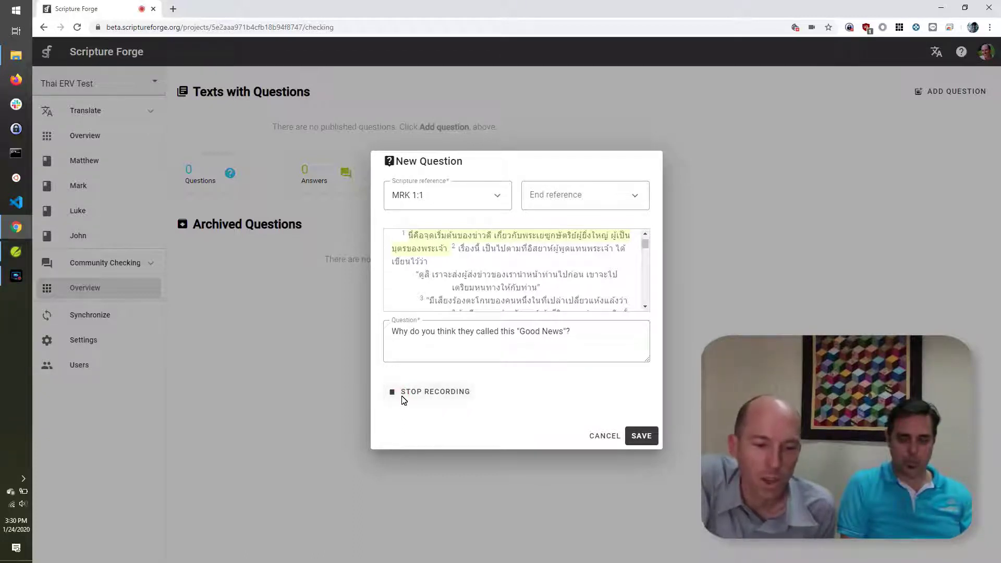
{"action": "left_click", "coordinate": [403, 399]}
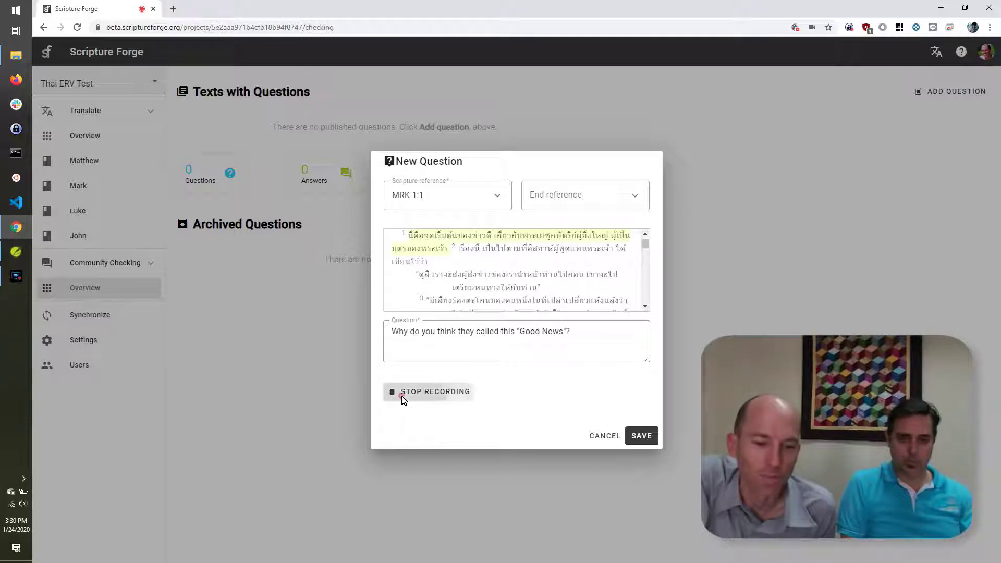
{"action": "left_click", "coordinate": [469, 397]}
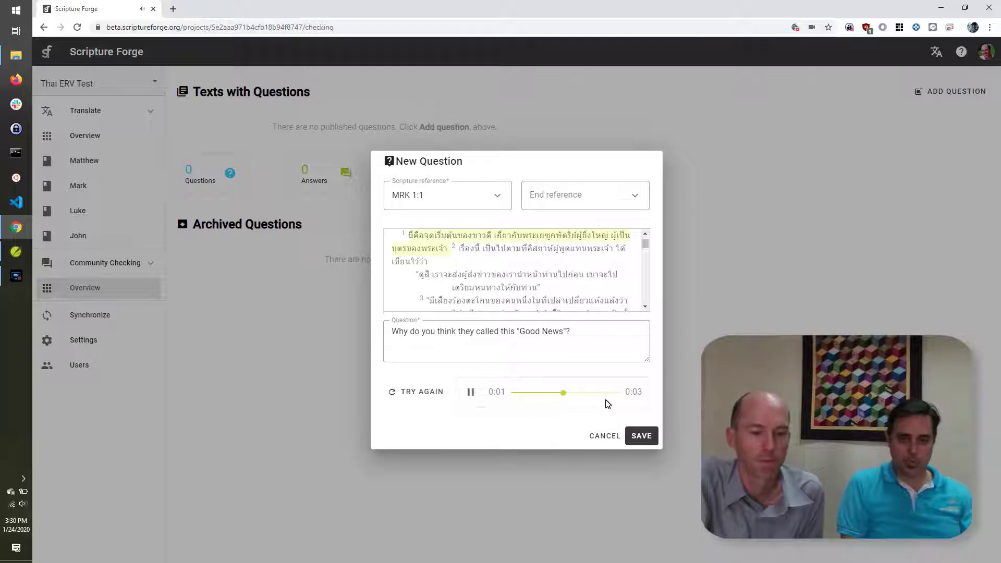
{"action": "left_click", "coordinate": [642, 437]}
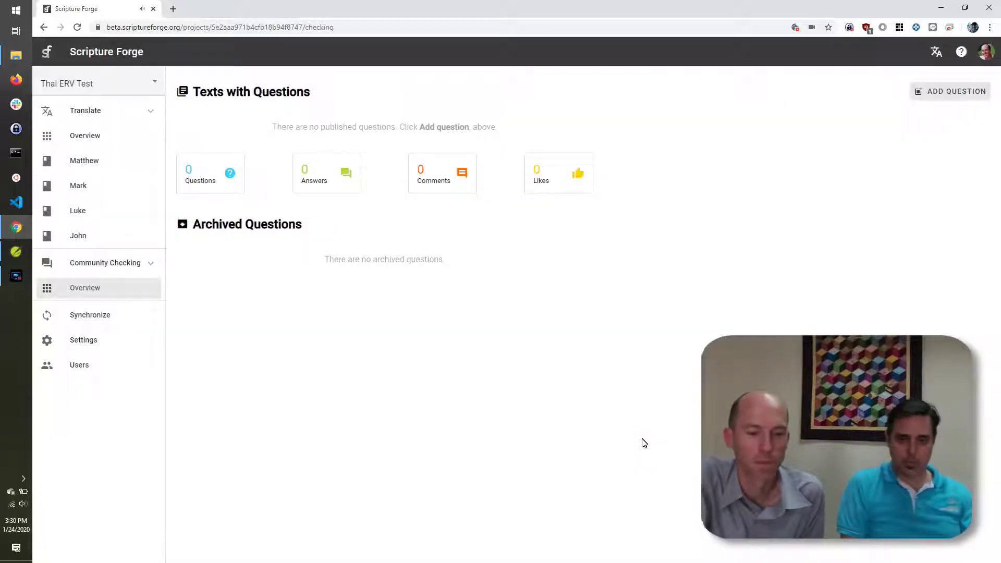
Step: Open the Mark questions and enlarge the Mark 1 text by three sizes
{"action": "left_click", "coordinate": [73, 315]}
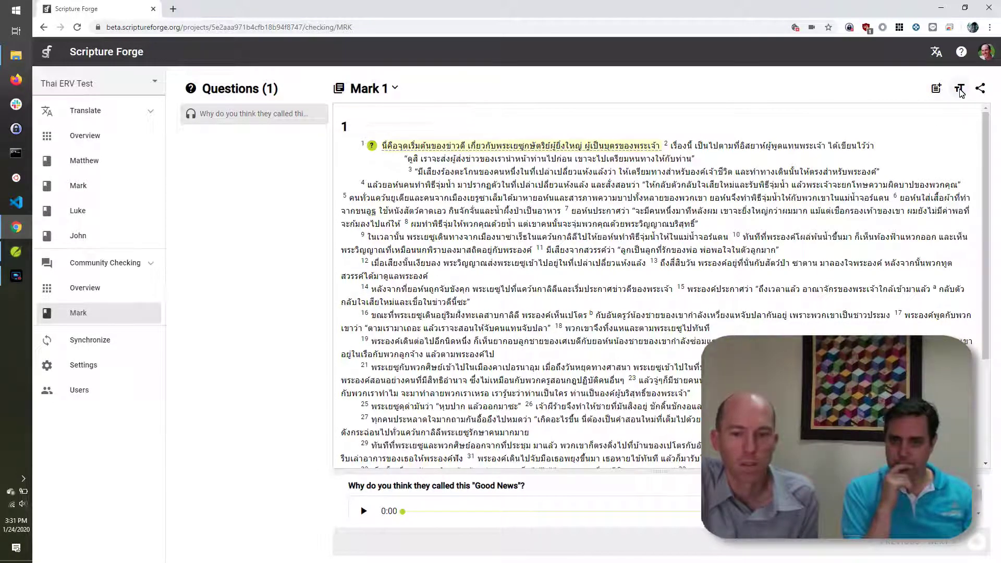
{"action": "left_click", "coordinate": [960, 89]}
{"action": "left_click", "coordinate": [970, 111]}
{"action": "left_click", "coordinate": [970, 110]}
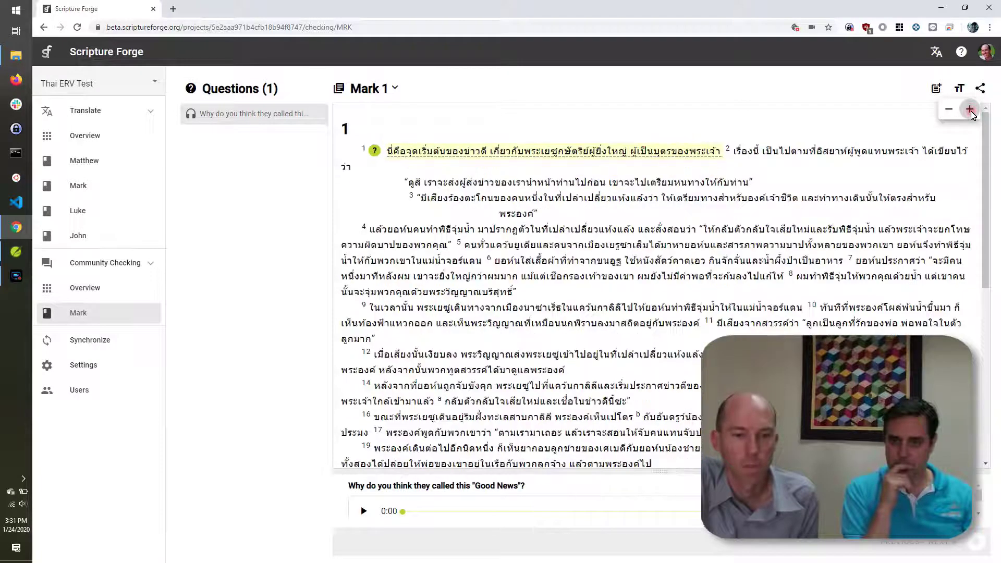
{"action": "left_click", "coordinate": [970, 110]}
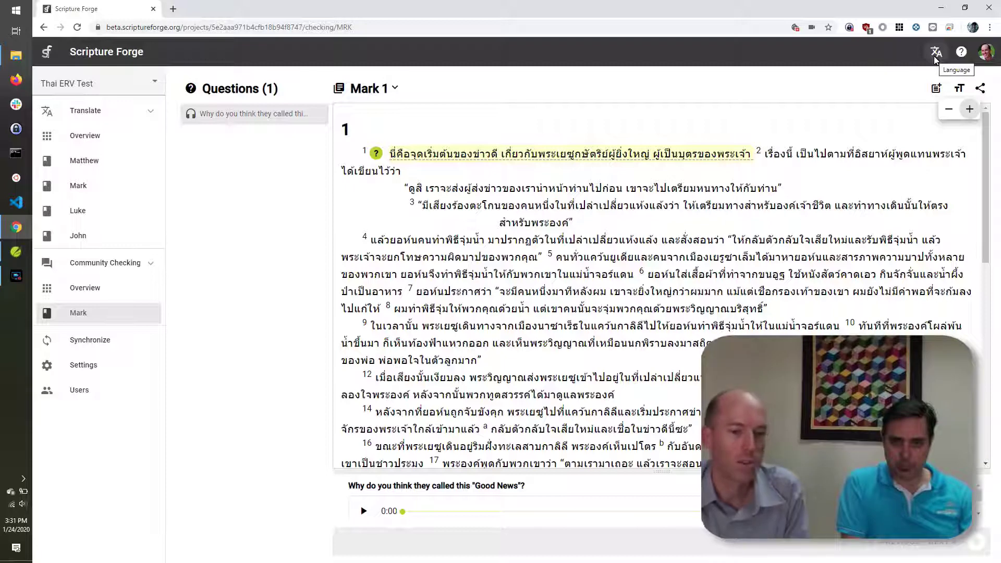
Step: Switch the interface to Español, back to English (US), then open the Community Checking overview
{"action": "left_click", "coordinate": [934, 58]}
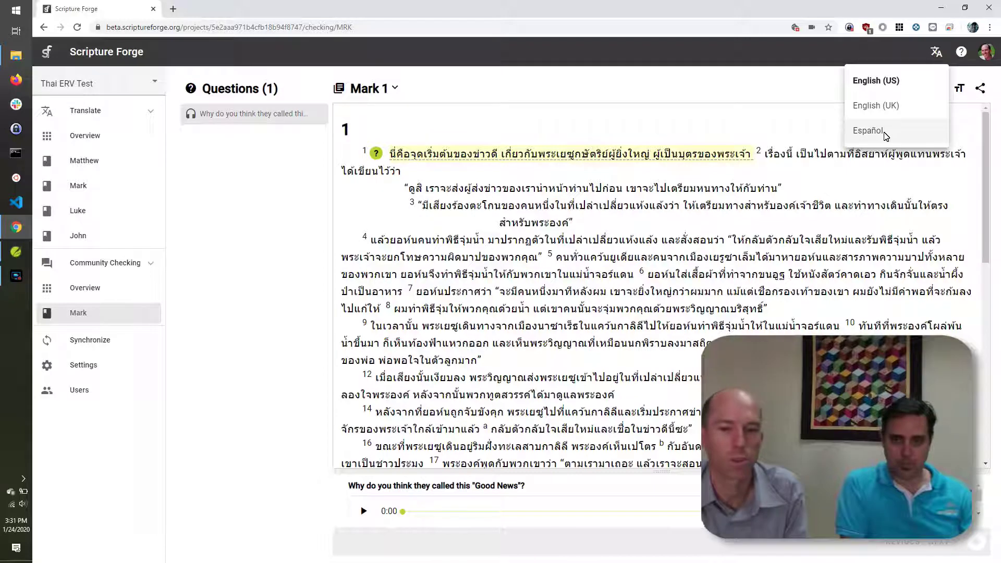
{"action": "left_click", "coordinate": [868, 131]}
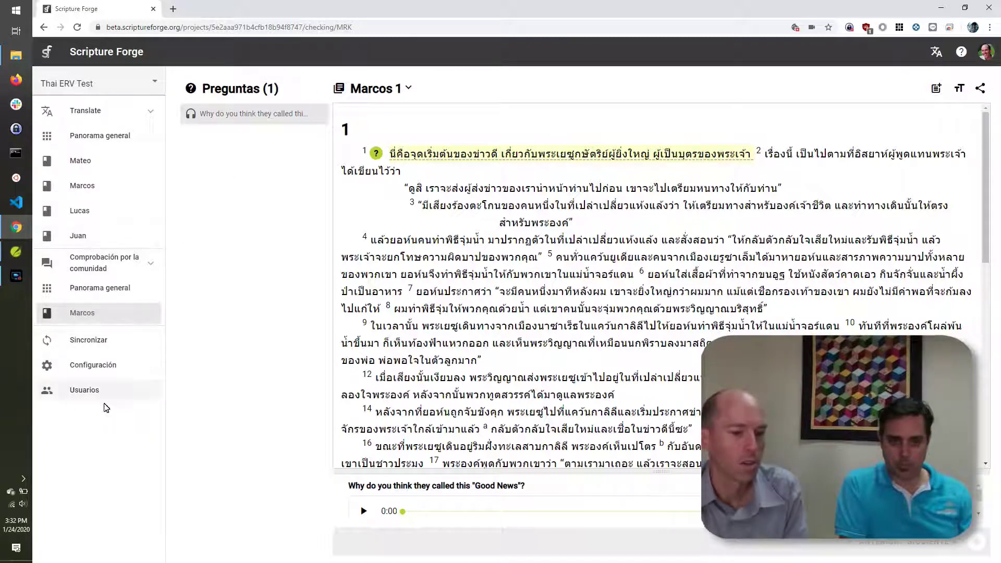
{"action": "left_click", "coordinate": [936, 52]}
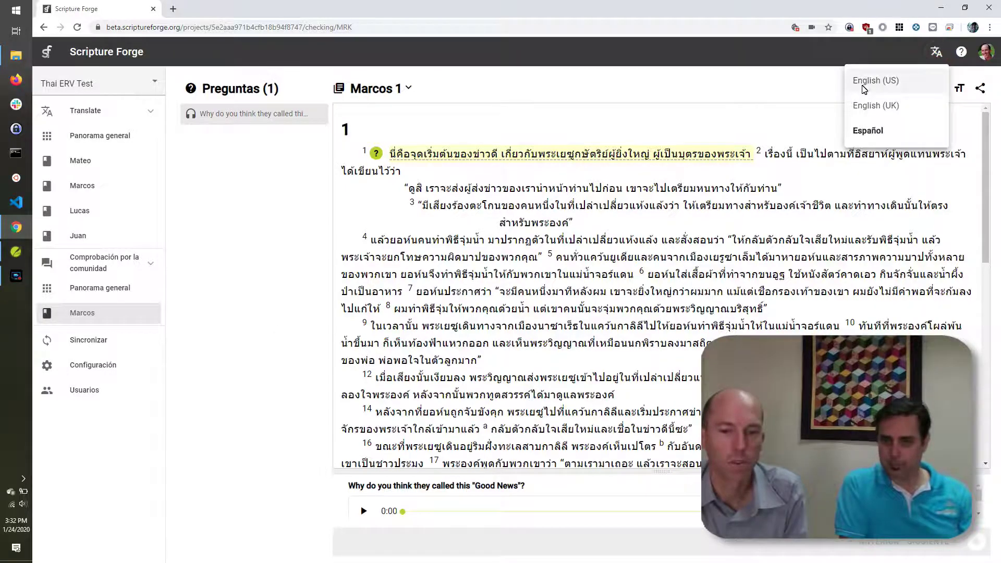
{"action": "left_click", "coordinate": [876, 80]}
{"action": "left_click", "coordinate": [84, 288]}
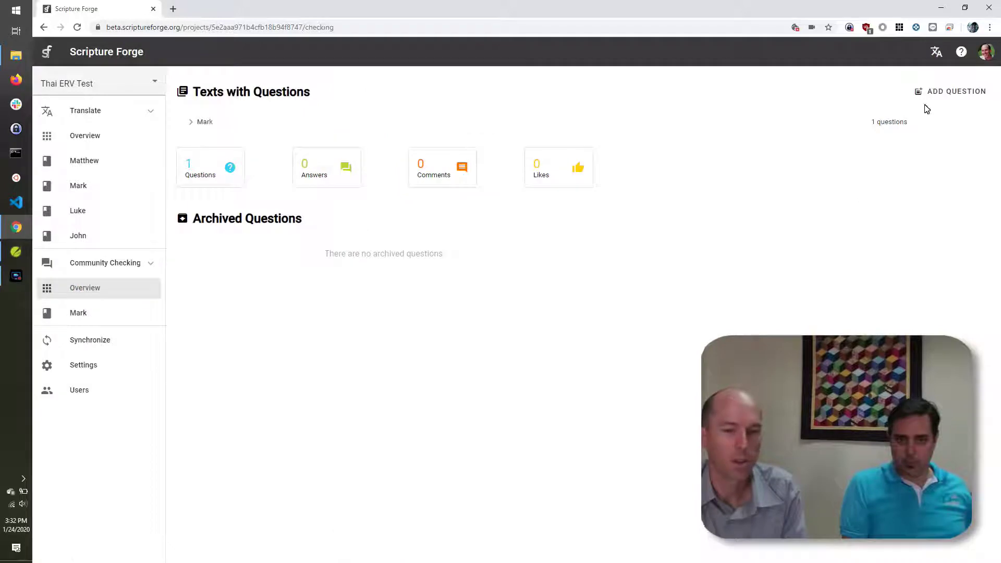
Step: Add the MRK 1:2 question 'Who first wrote the words that Mark put down here?'
{"action": "left_click", "coordinate": [939, 92]}
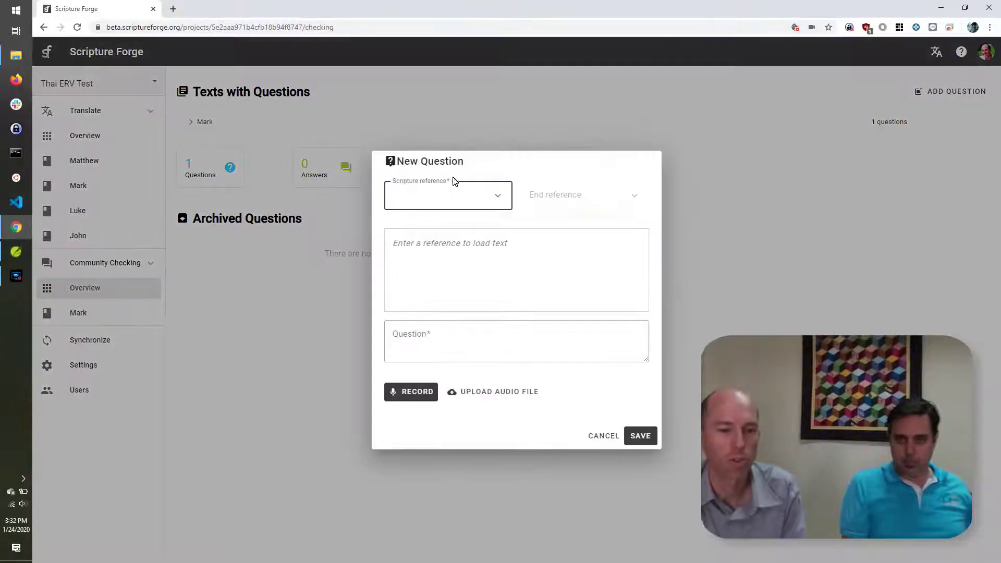
{"action": "left_click", "coordinate": [497, 195]}
{"action": "left_click", "coordinate": [507, 317]}
{"action": "left_click", "coordinate": [438, 281]}
{"action": "left_click", "coordinate": [450, 344]}
{"action": "type", "text": "Who first wrote the words that Mark put down here?"}
{"action": "left_click", "coordinate": [641, 435]}
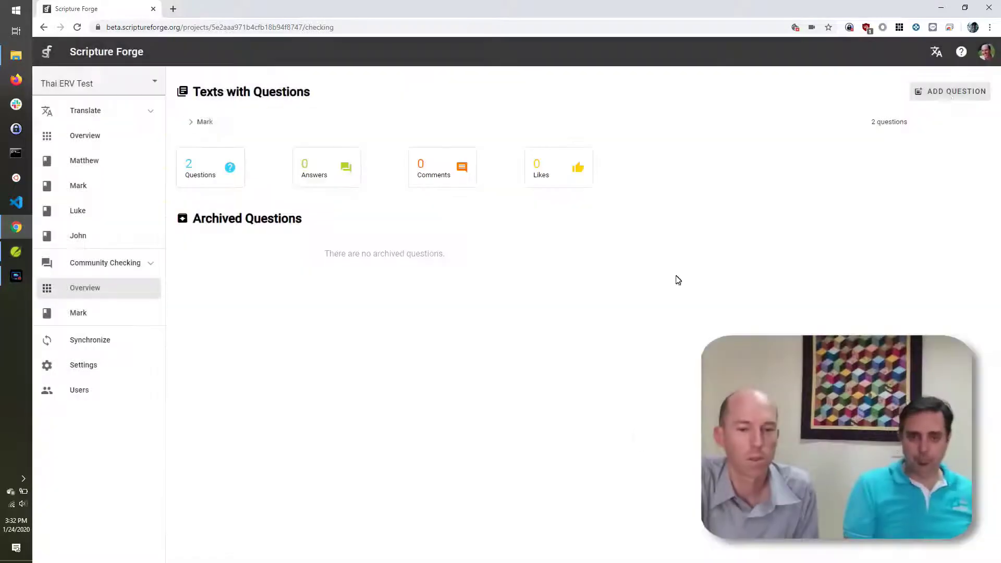
Step: Add the MRK 1:4 question 'Where did John appear and start his public ministry?'
{"action": "left_click", "coordinate": [939, 92]}
{"action": "left_click", "coordinate": [497, 196]}
{"action": "left_click", "coordinate": [507, 317]}
{"action": "left_click", "coordinate": [398, 320]}
{"action": "left_click", "coordinate": [499, 320]}
{"action": "left_click", "coordinate": [474, 340]}
{"action": "type", "text": "Where did "}
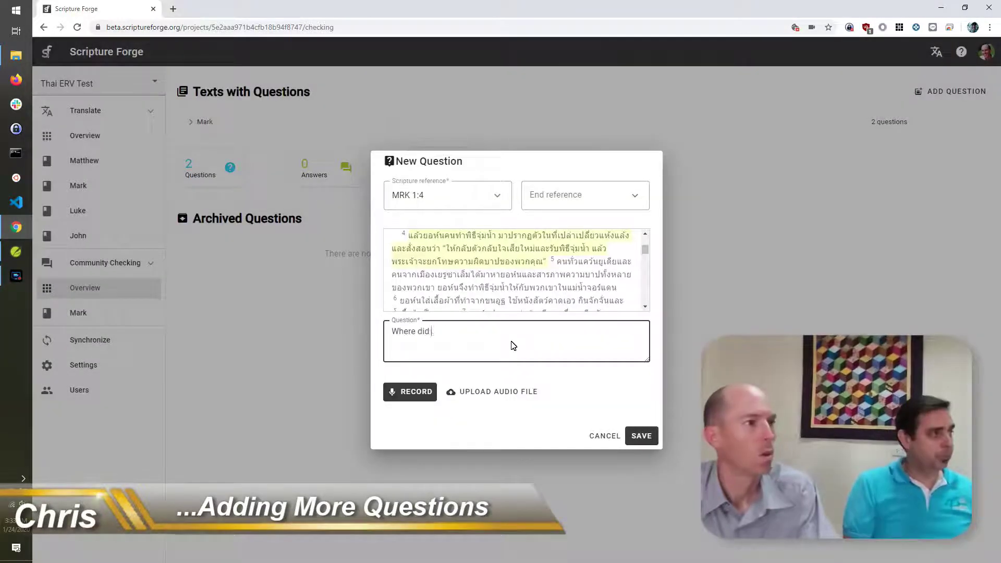
{"action": "type", "text": "John appear and start his public ministry?"}
{"action": "left_click", "coordinate": [642, 436]}
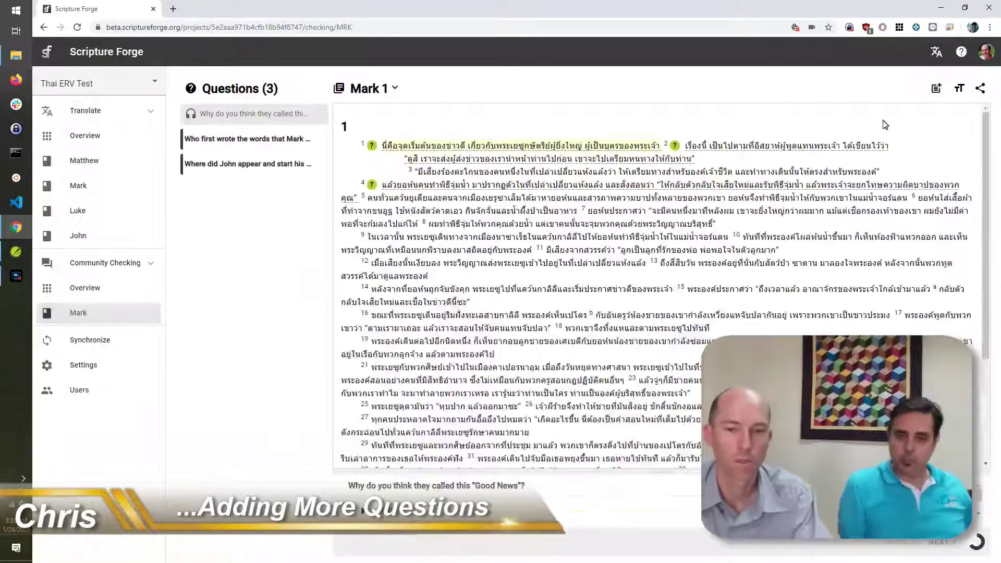
Step: Add the MRK 1:5 question 'Is there any other way to baptize people?'
{"action": "left_click", "coordinate": [936, 88]}
{"action": "key", "text": "BackSpace"}
{"action": "type", "text": "5"}
{"action": "left_click", "coordinate": [468, 348]}
{"action": "type", "text": "Is there any other way to baptiss"}
{"action": "key", "text": "BackSpace"}
{"action": "key", "text": "BackSpace"}
{"action": "type", "text": "ze people?"}
{"action": "left_click", "coordinate": [641, 435]}
Step: Add the MRK 1:6 question 'What was John's main food?'
{"action": "left_click", "coordinate": [937, 89]}
{"action": "key", "text": "BackSpace"}
{"action": "type", "text": "6"}
{"action": "left_click", "coordinate": [447, 336]}
{"action": "type", "text": "What was John's main food?"}
{"action": "left_click", "coordinate": [641, 435]}
Step: Add the MRK 1:6–1:8 question 'Why do you think that he ate like that?' with recorded audio
{"action": "left_click", "coordinate": [936, 88]}
{"action": "key", "text": "BackSpace"}
{"action": "type", "text": "6"}
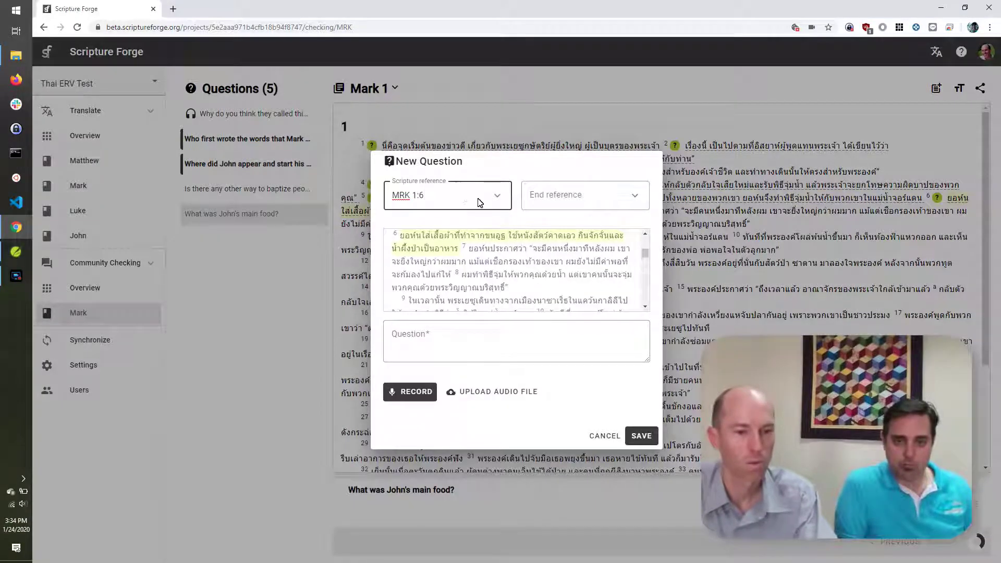
{"action": "left_click", "coordinate": [568, 203]}
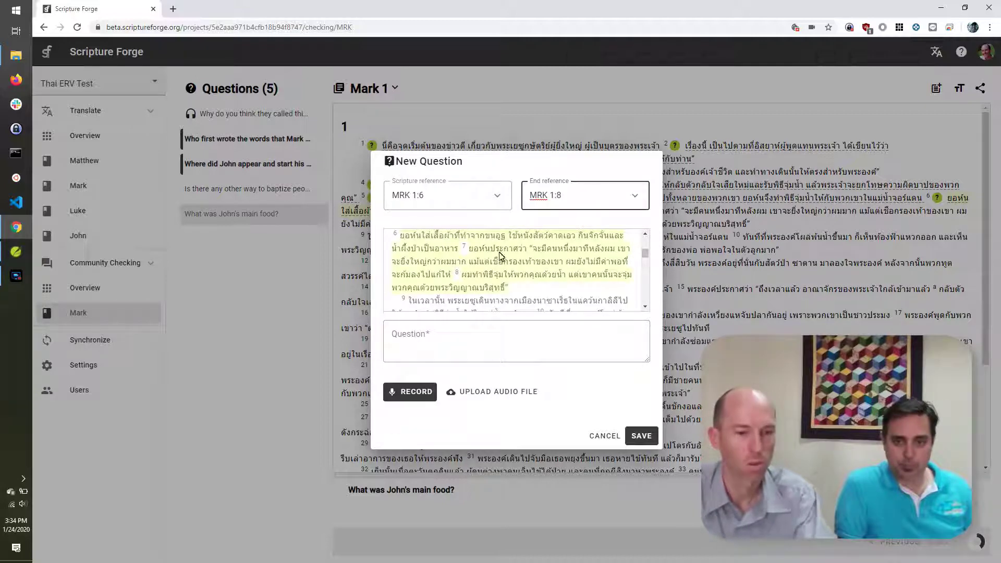
{"action": "left_click", "coordinate": [490, 337]}
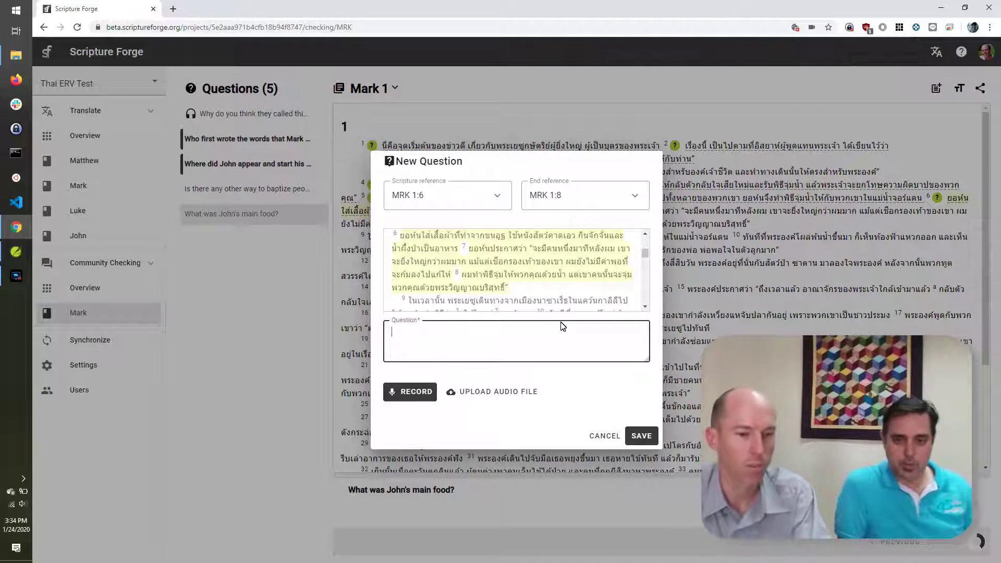
{"action": "type", "text": "Why do you think that "}
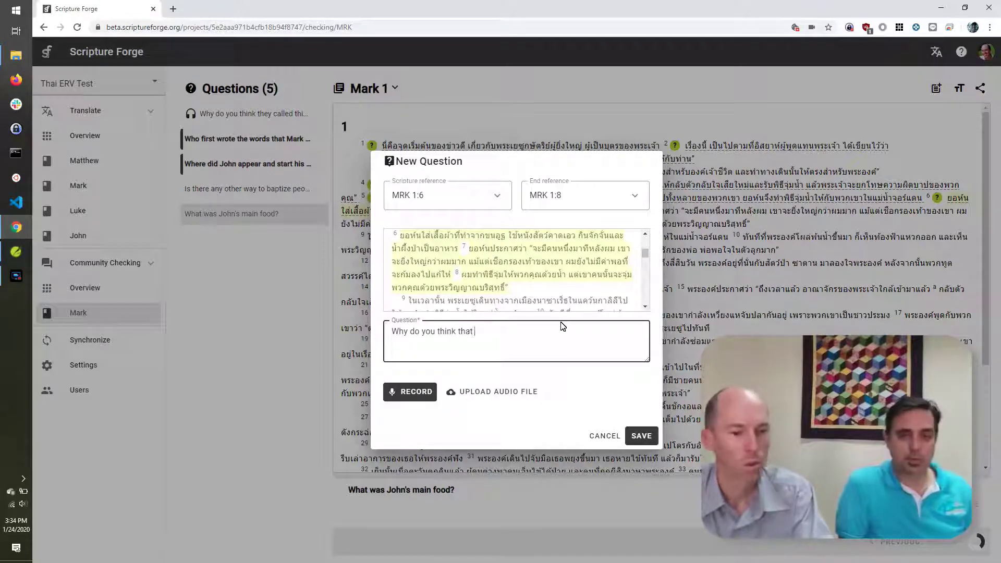
{"action": "type", "text": "he ate like that?"}
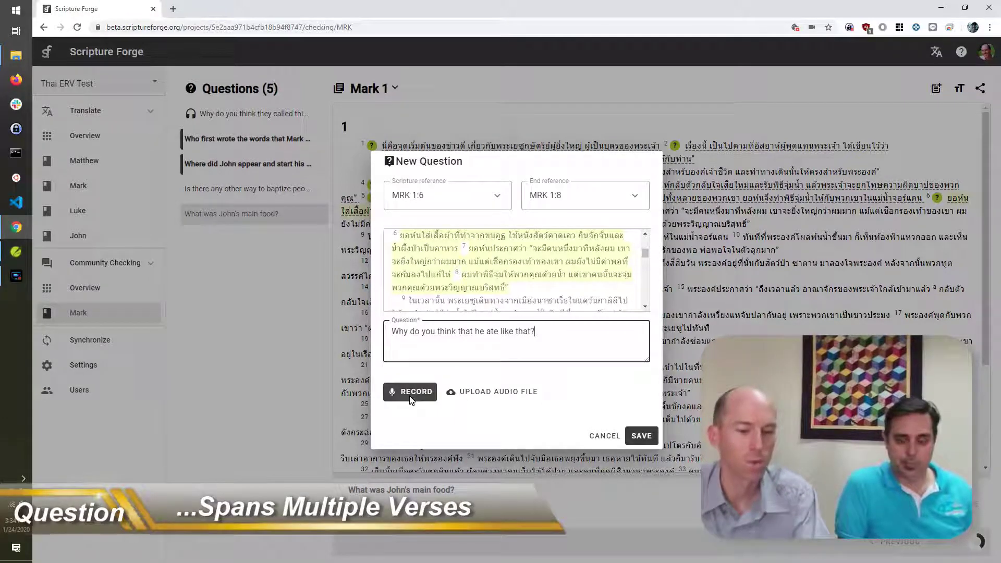
{"action": "left_click", "coordinate": [411, 398]}
{"action": "left_click", "coordinate": [410, 397]}
{"action": "left_click", "coordinate": [410, 392]}
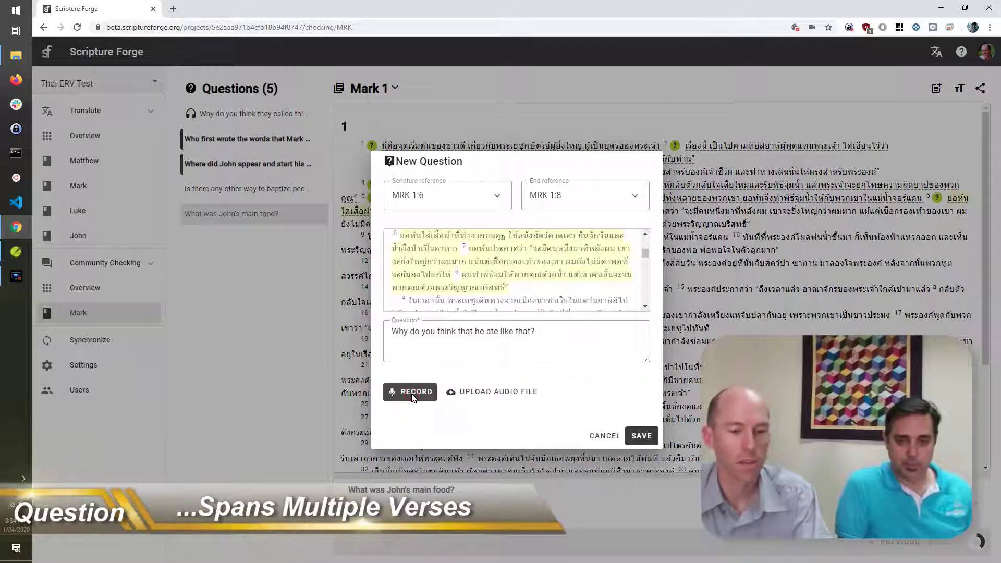
{"action": "left_click", "coordinate": [410, 392]}
{"action": "left_click", "coordinate": [642, 436]}
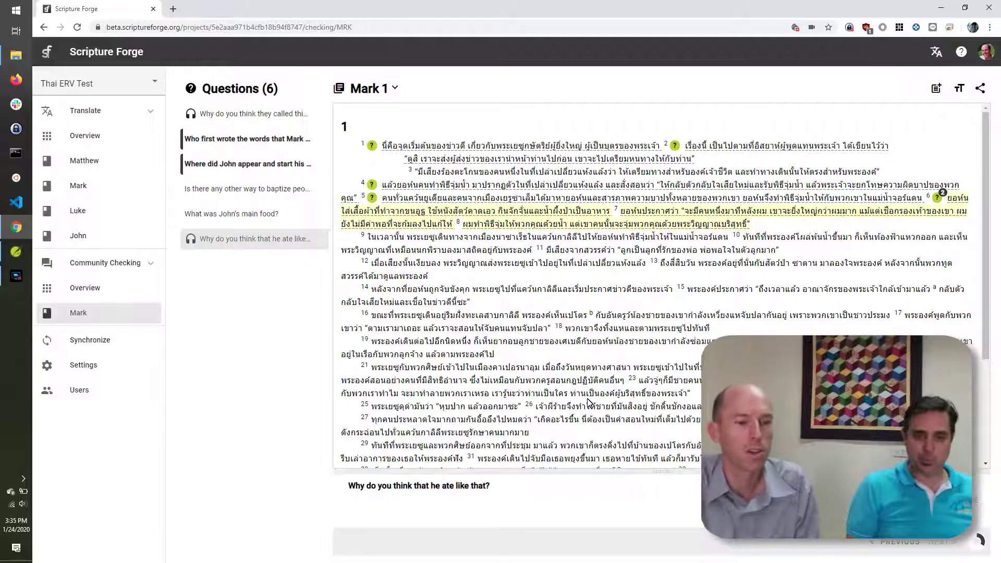
{"action": "left_click", "coordinate": [86, 367]}
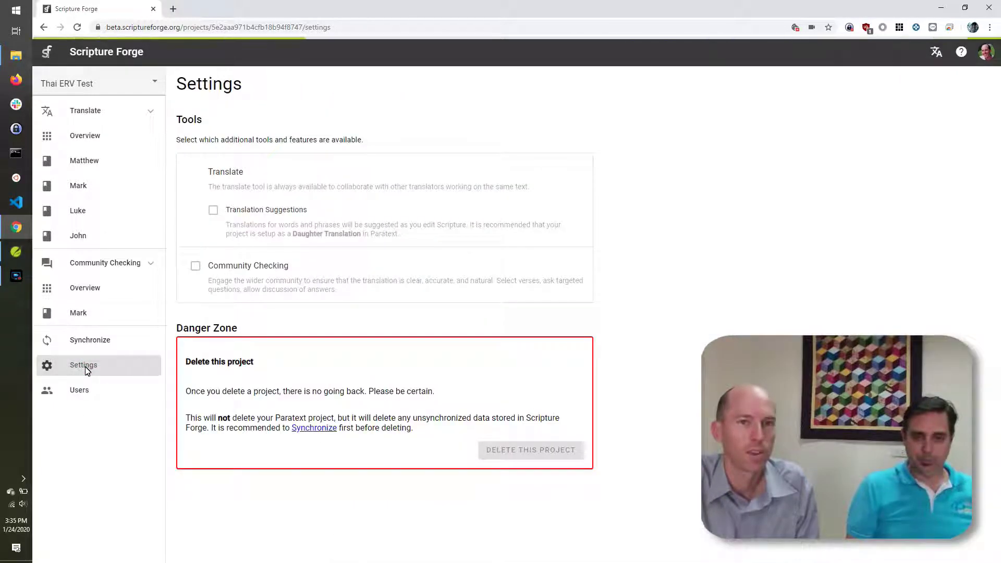
Step: Tick Community Checking in the project settings and go to the Users page
{"action": "left_click", "coordinate": [455, 285]}
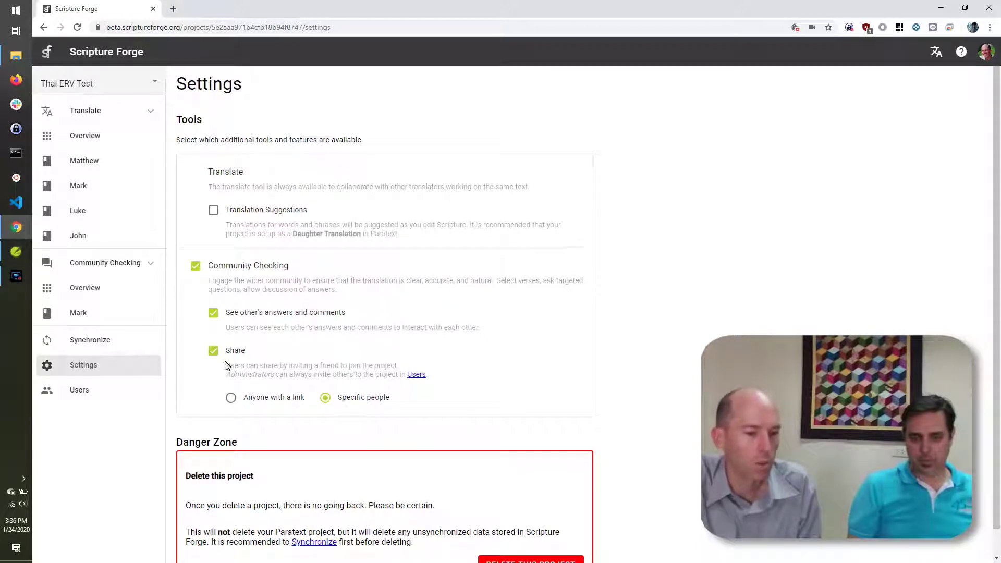
{"action": "left_click", "coordinate": [92, 397]}
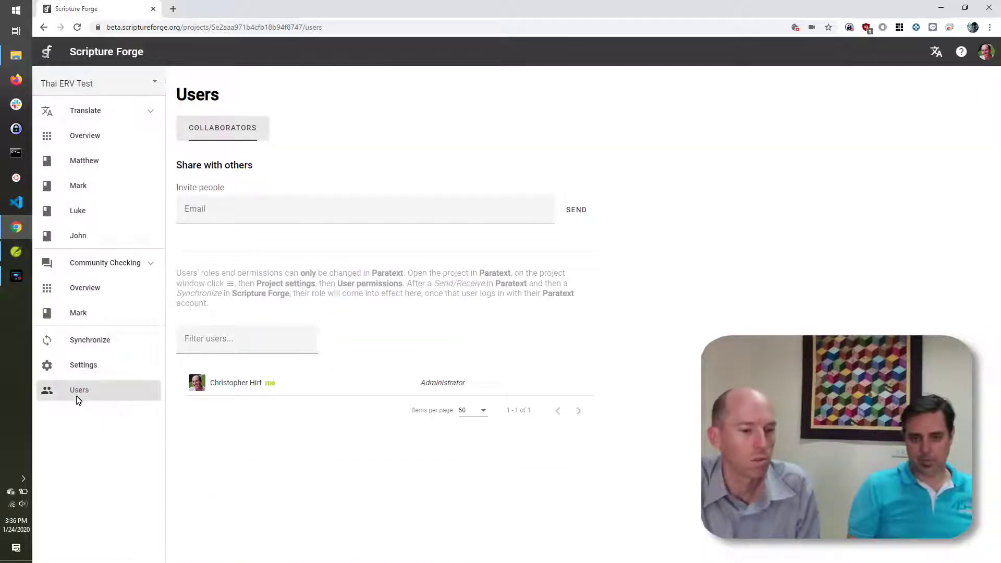
Step: Send Thai ERV Test invitations to two participants' e-mail addresses
{"action": "left_click", "coordinate": [252, 214]}
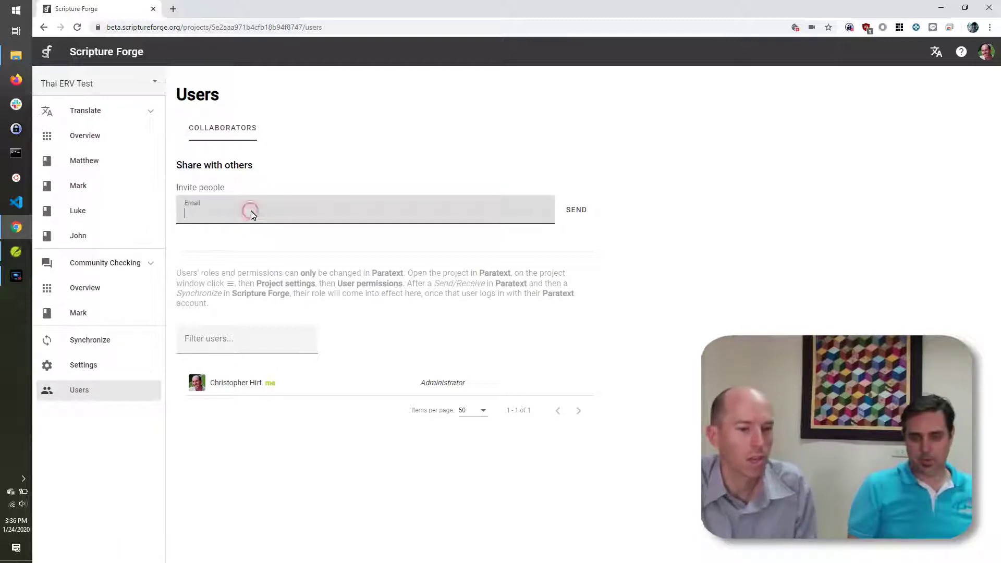
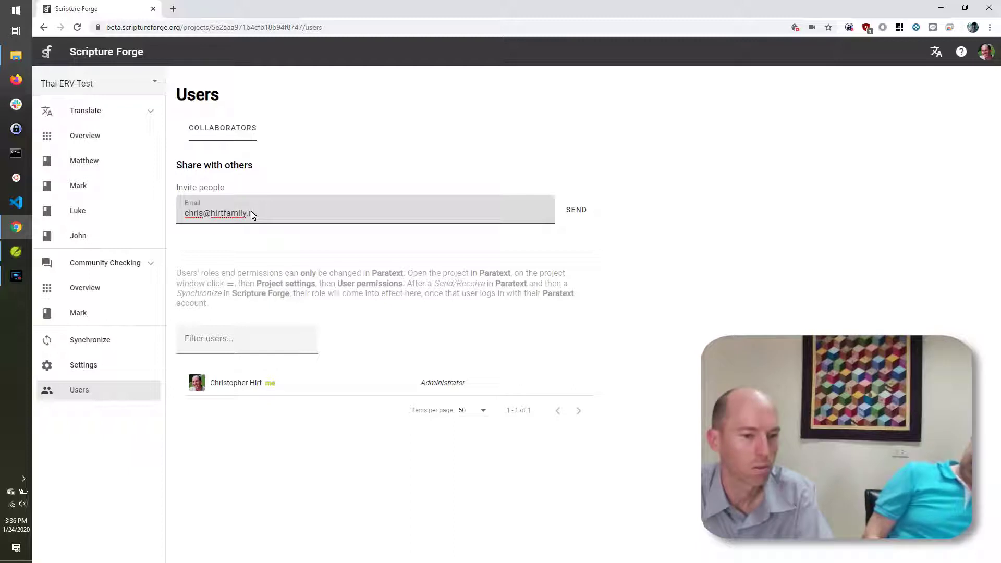
{"action": "left_click", "coordinate": [579, 211]}
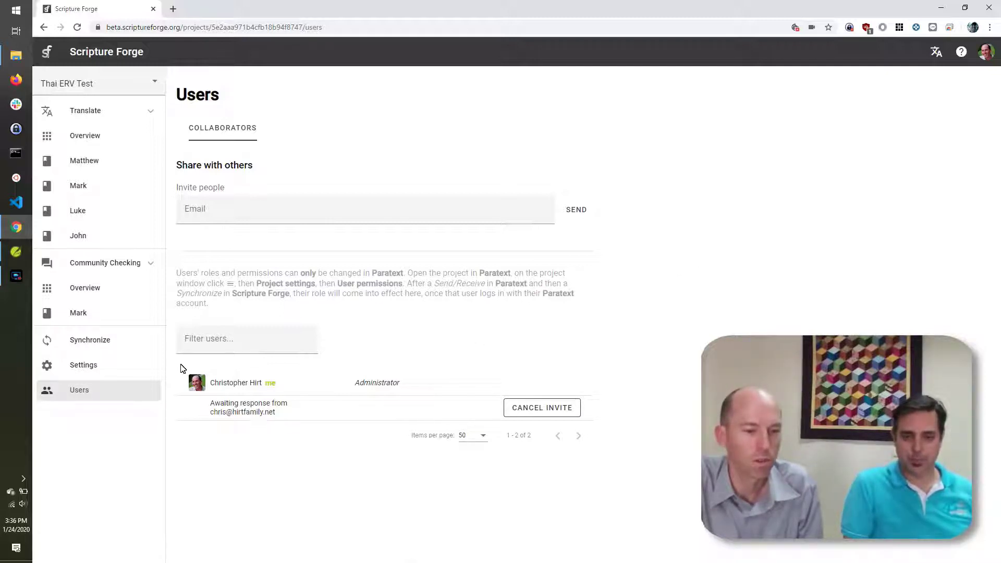
{"action": "left_click", "coordinate": [275, 216]}
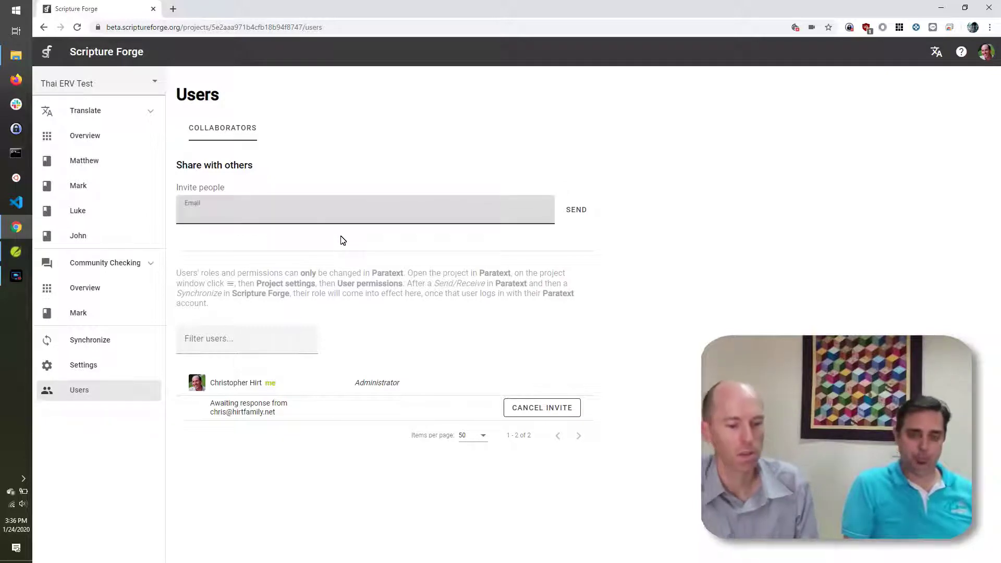
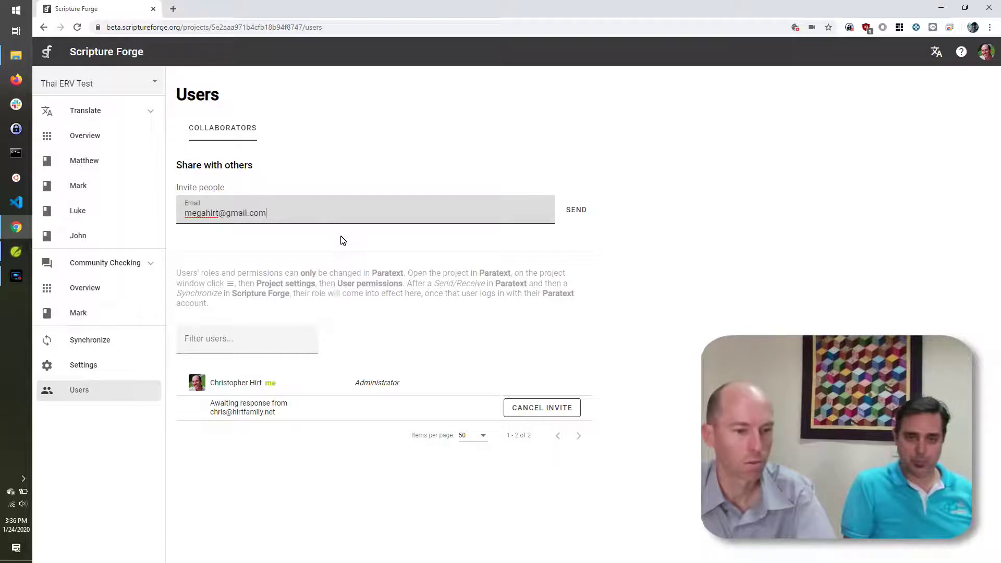
{"action": "key", "text": "Return"}
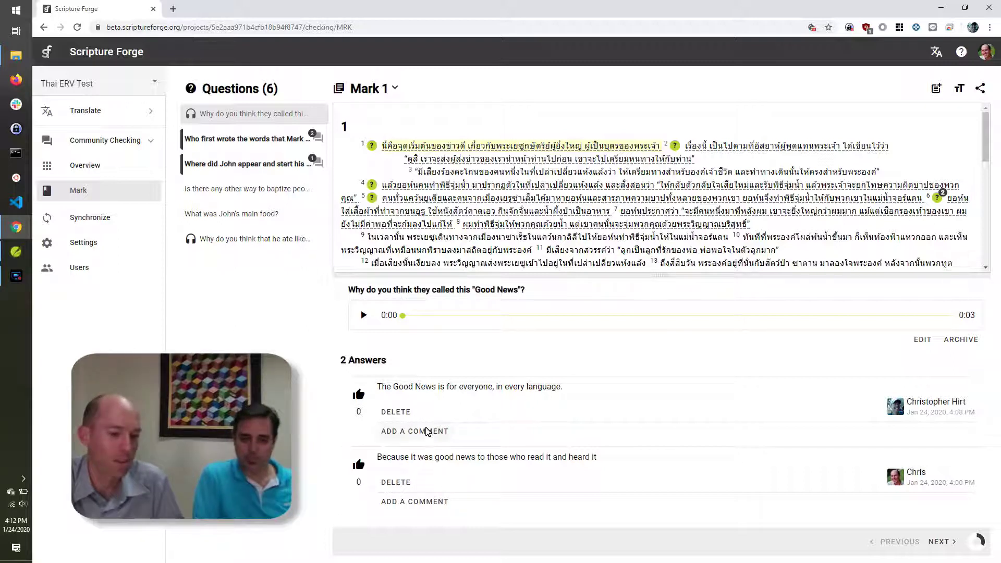
Step: Post 'Thank you for your feedback!' under the first answer, then select the who-first-wrote question
{"action": "left_click", "coordinate": [417, 432]}
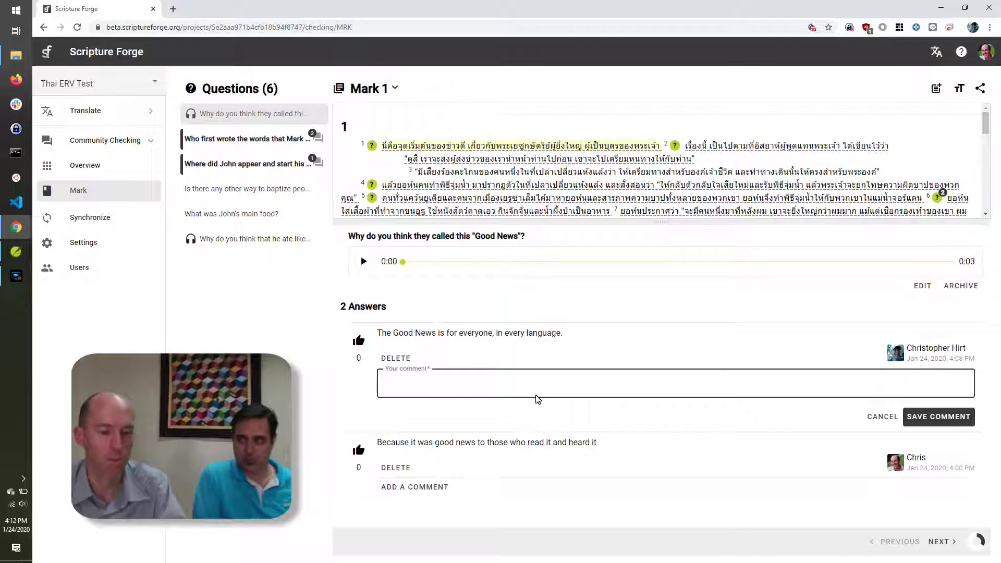
{"action": "type", "text": "Thank you for your fee"}
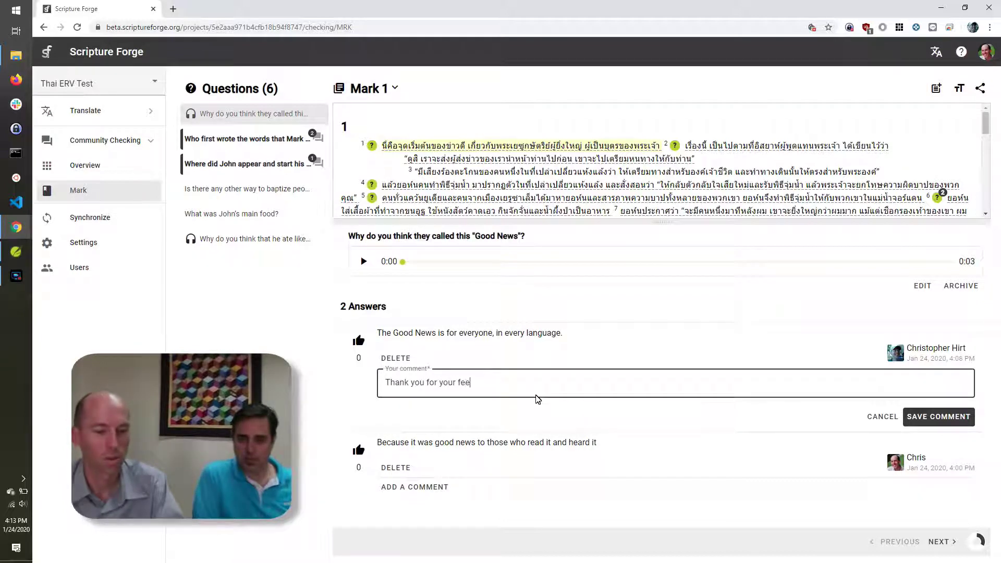
{"action": "type", "text": "dback"}
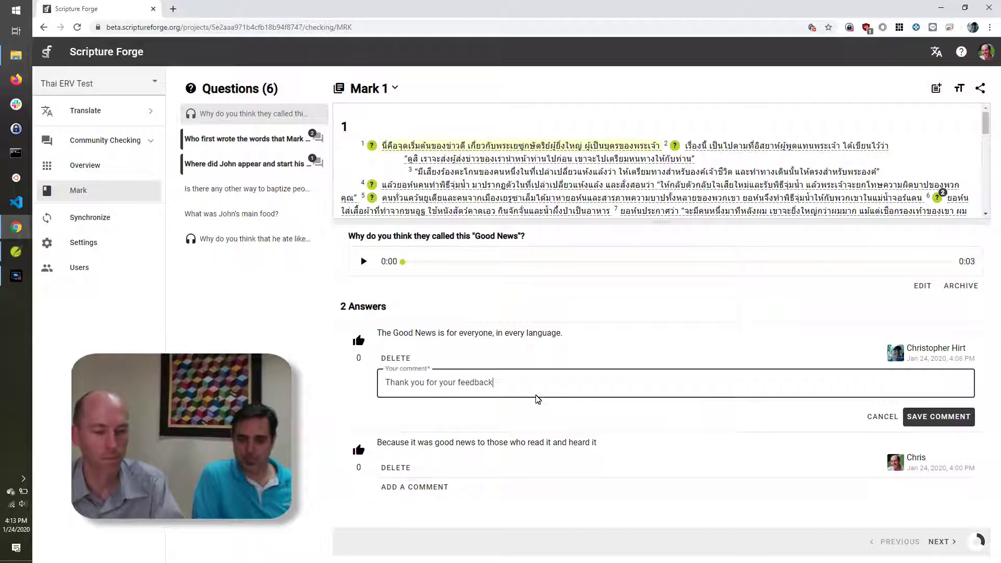
{"action": "type", "text": "!"}
{"action": "left_click", "coordinate": [914, 417]}
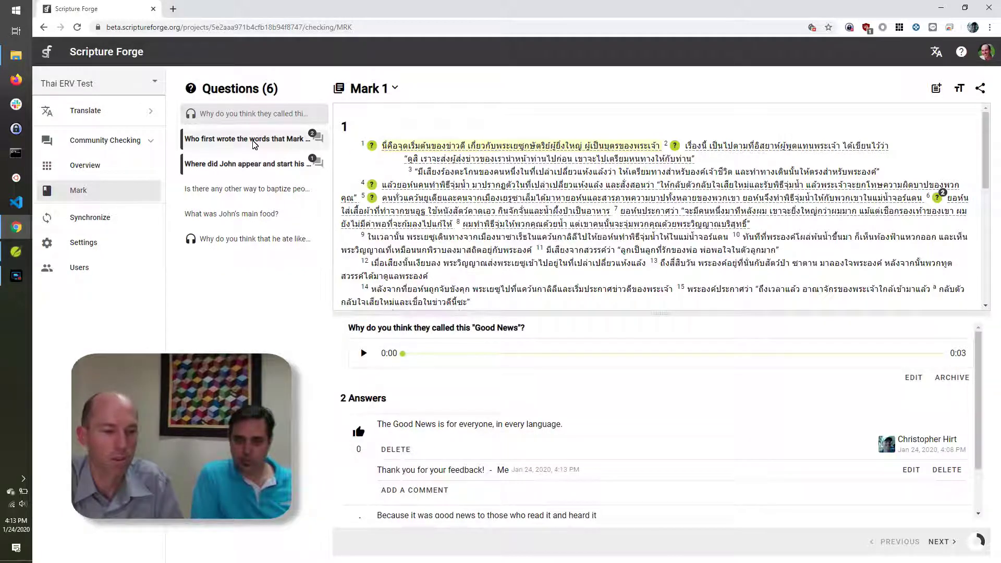
{"action": "left_click", "coordinate": [225, 144]}
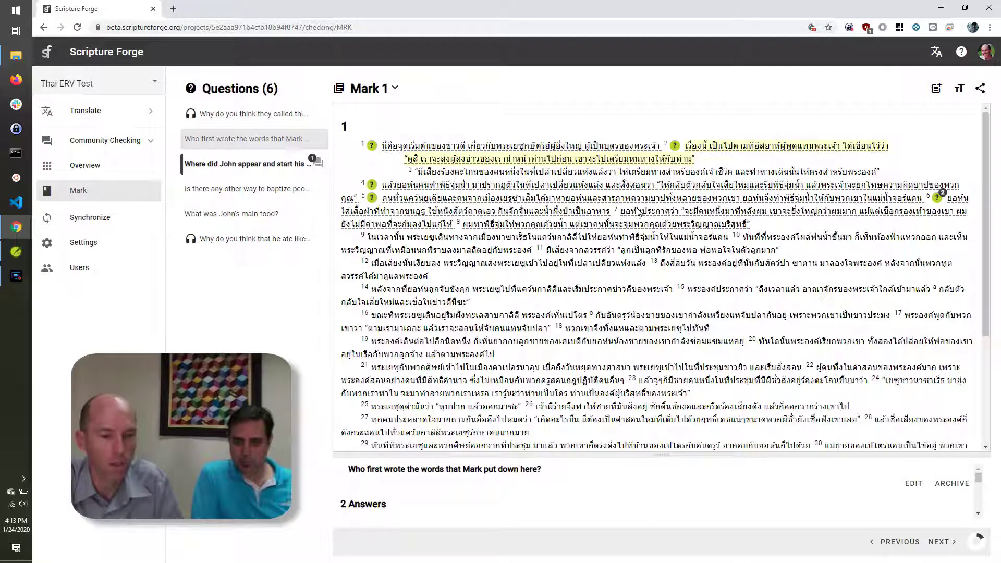
Step: Open the verse 4 question on where John started ministering and comment 'Can you clarify the location where John started?'
{"action": "left_click", "coordinate": [451, 200]}
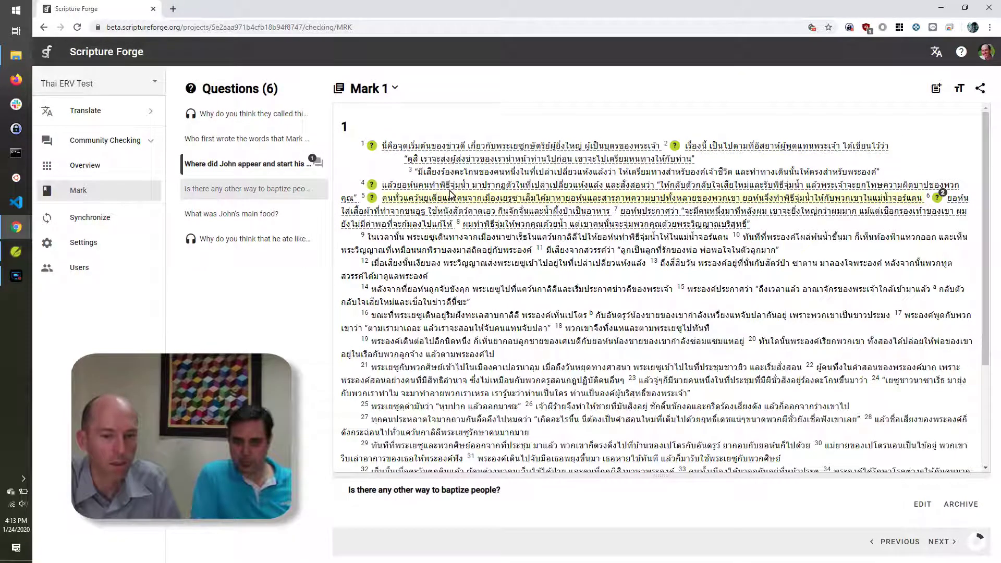
{"action": "left_click", "coordinate": [854, 185]}
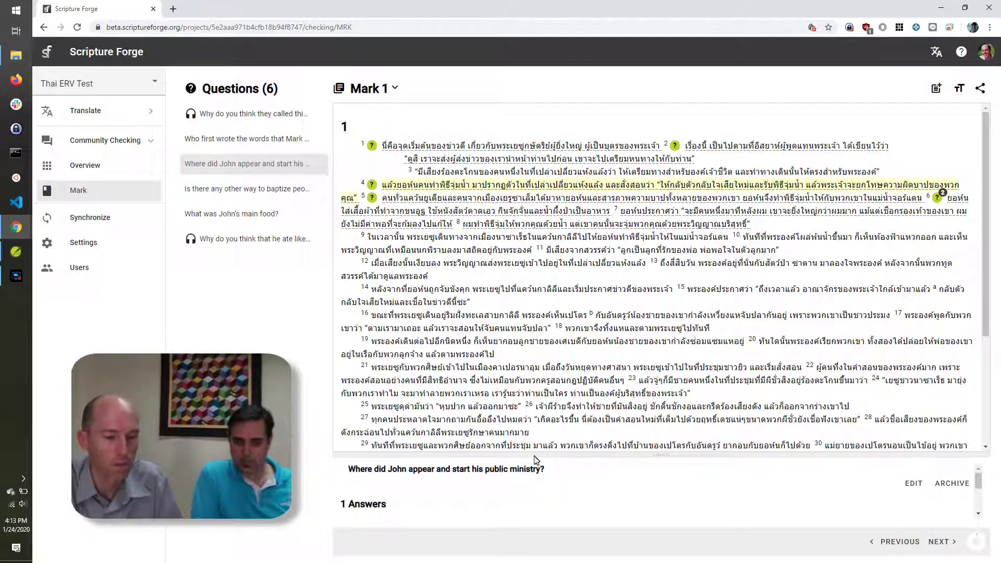
{"action": "left_click_drag", "start_coordinate": [383, 459], "coordinate": [399, 348]}
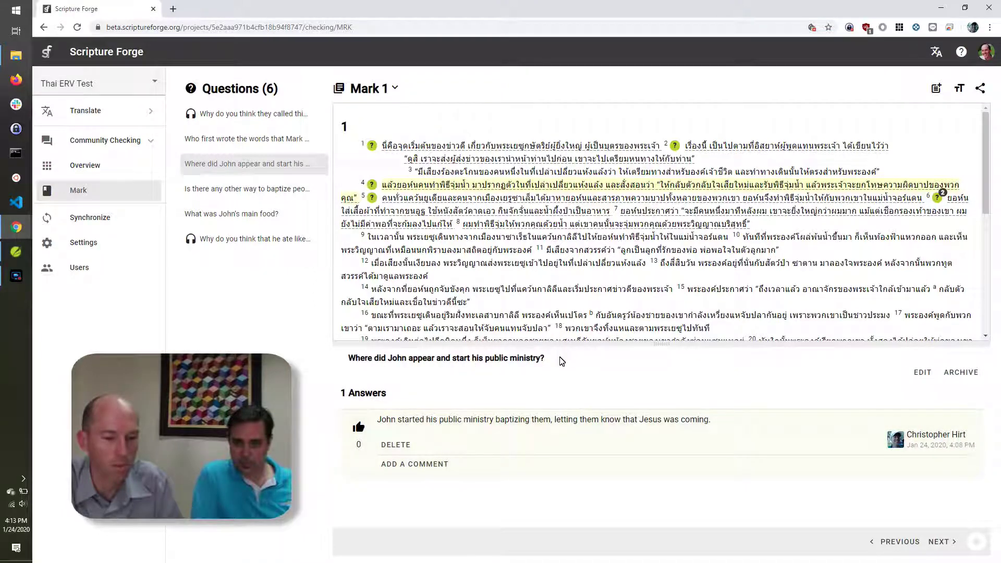
{"action": "left_click", "coordinate": [409, 466]}
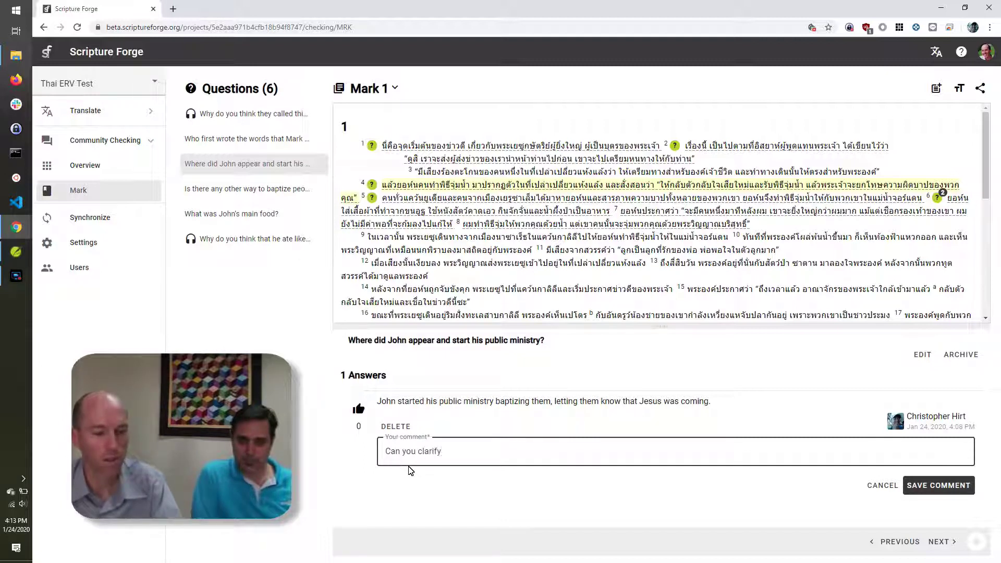
{"action": "type", "text": "e location where John started?"}
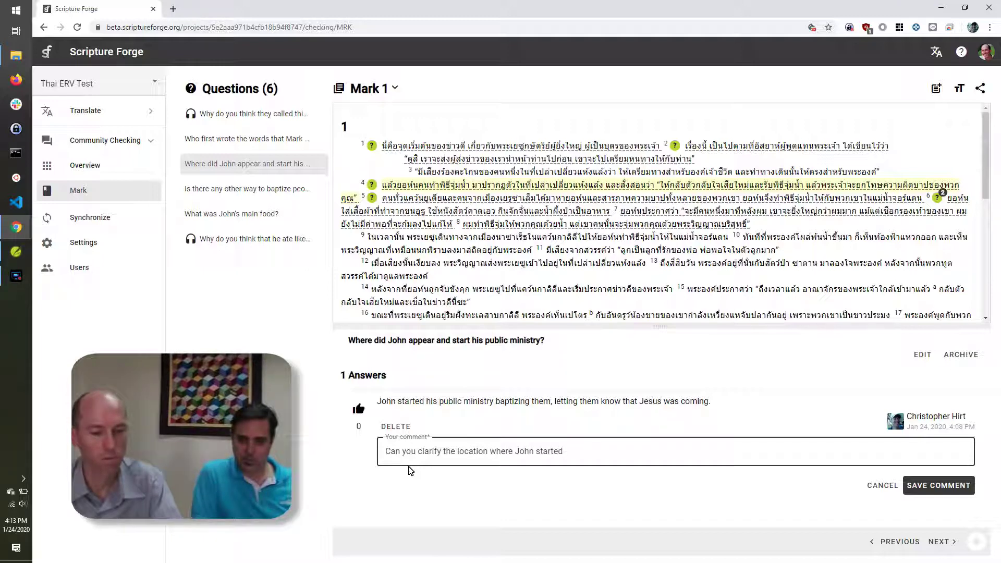
{"action": "left_click", "coordinate": [928, 487]}
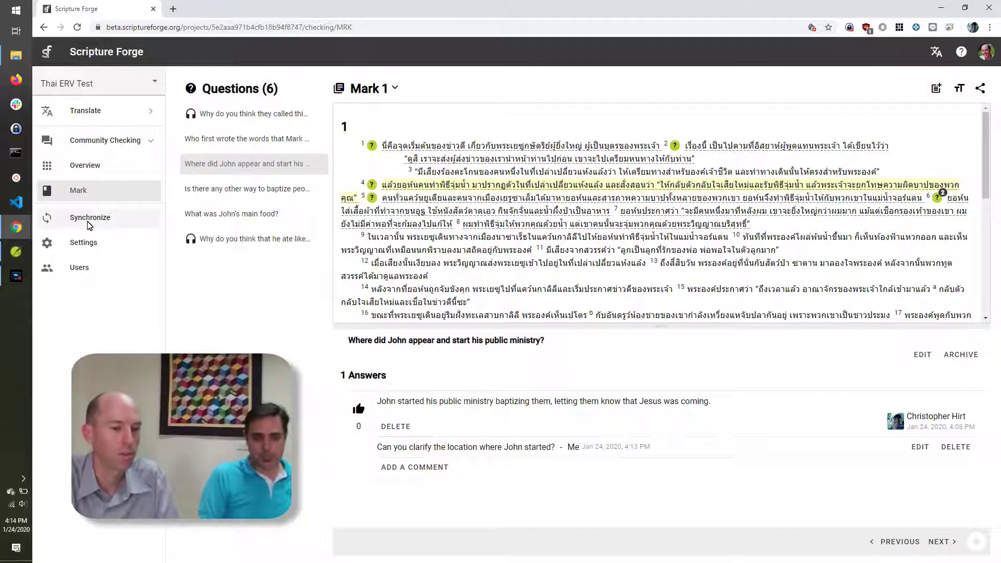
Step: Synchronize Thai ERV Test with Paratext, then switch to the Paratext 9 window
{"action": "left_click", "coordinate": [89, 219]}
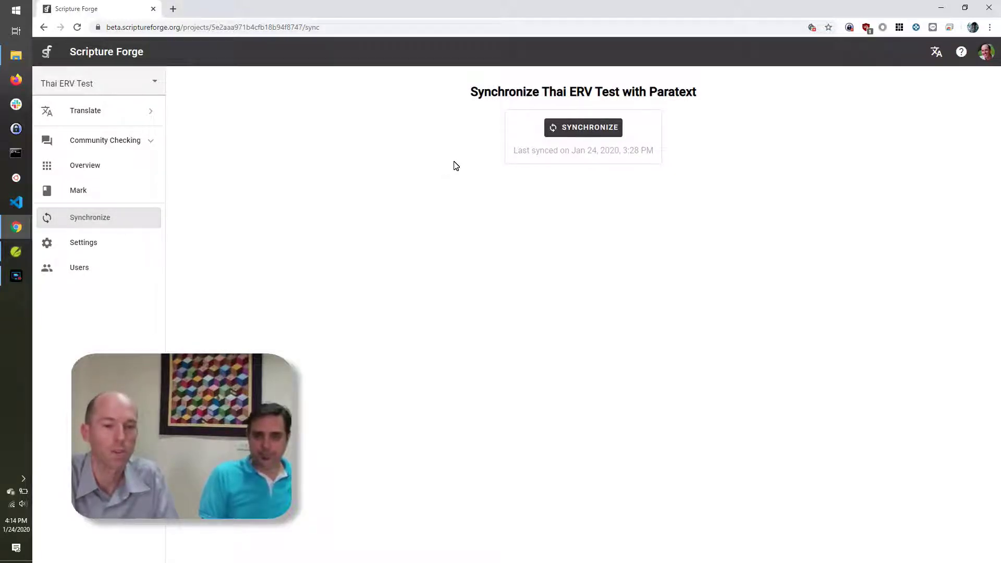
{"action": "left_click", "coordinate": [583, 129]}
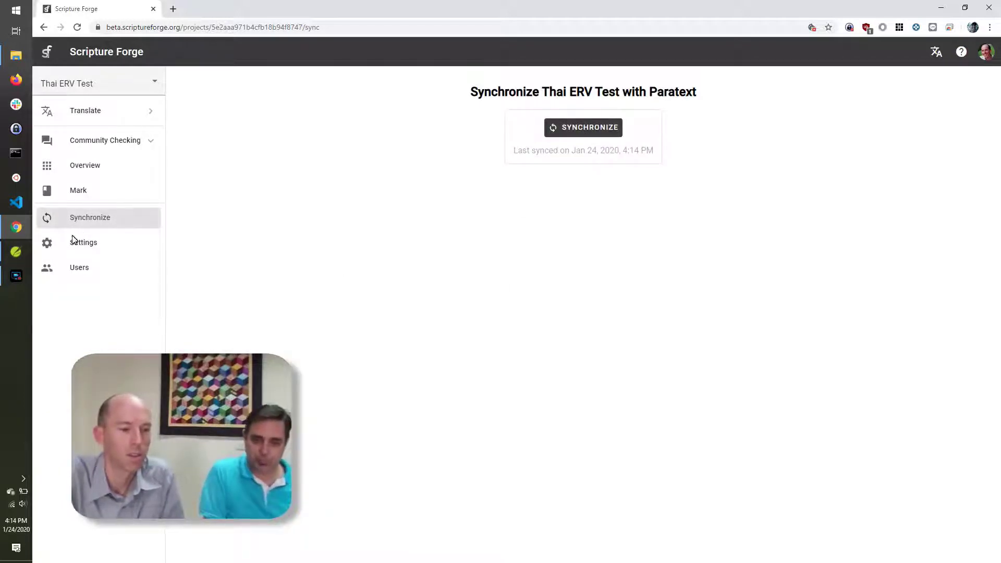
{"action": "left_click", "coordinate": [15, 253]}
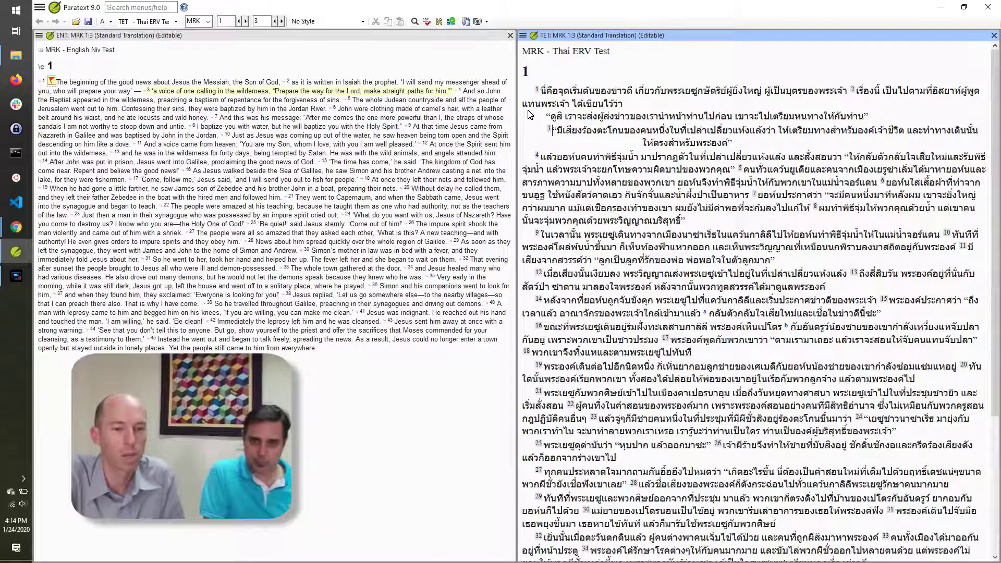
Step: Run Send/Receive in Paratext for the checked TET (Thai ERV Test) project
{"action": "left_click", "coordinate": [41, 9]}
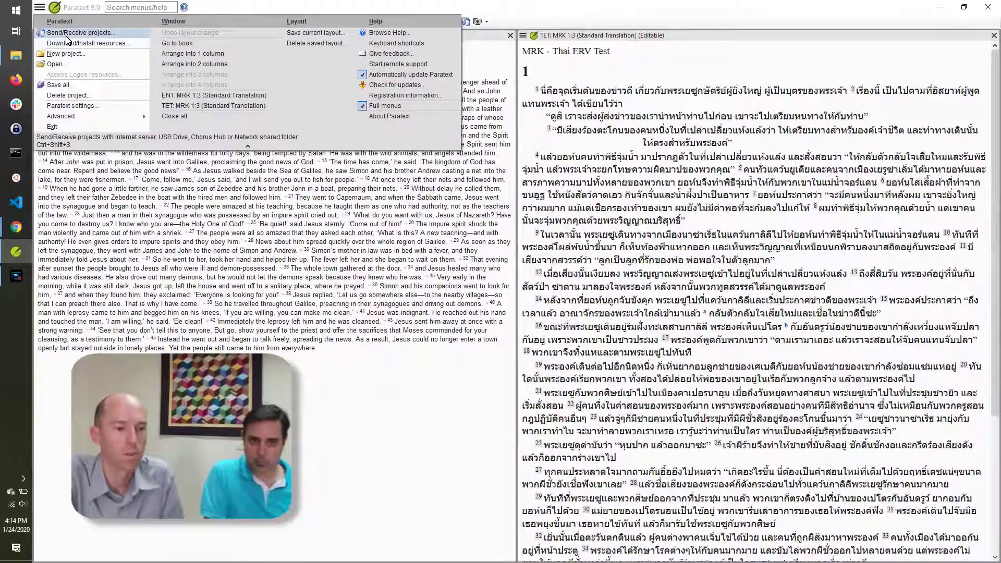
{"action": "left_click", "coordinate": [66, 36]}
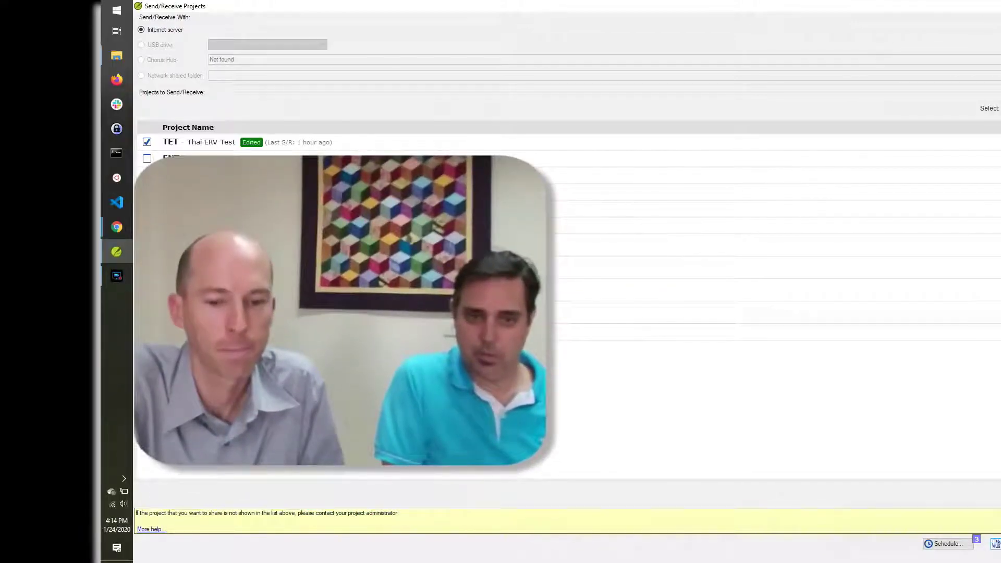
{"action": "key", "text": "Return"}
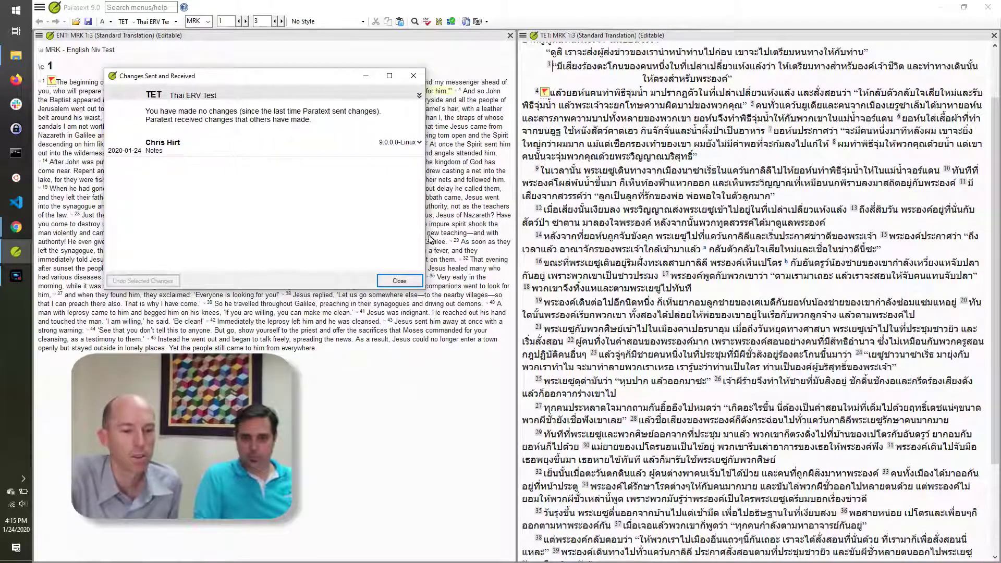
Step: Close the Changes Sent and Received report and view the Good News question note at Thai Mark 1:1
{"action": "left_click", "coordinate": [399, 281]}
{"action": "scroll", "coordinate": [853, 211], "scroll_direction": "up", "scroll_amount": 2}
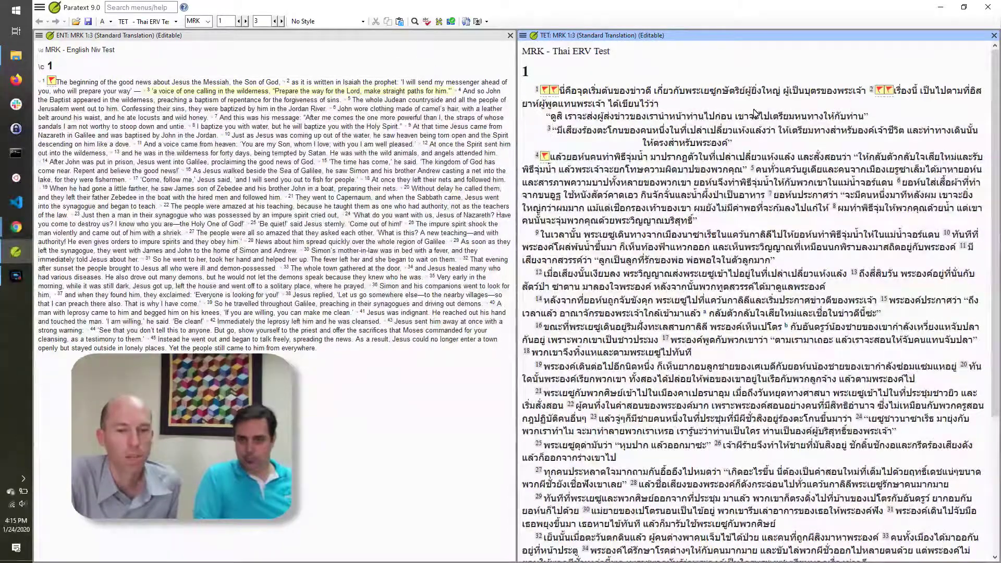
{"action": "mouse_move", "coordinate": [546, 92]}
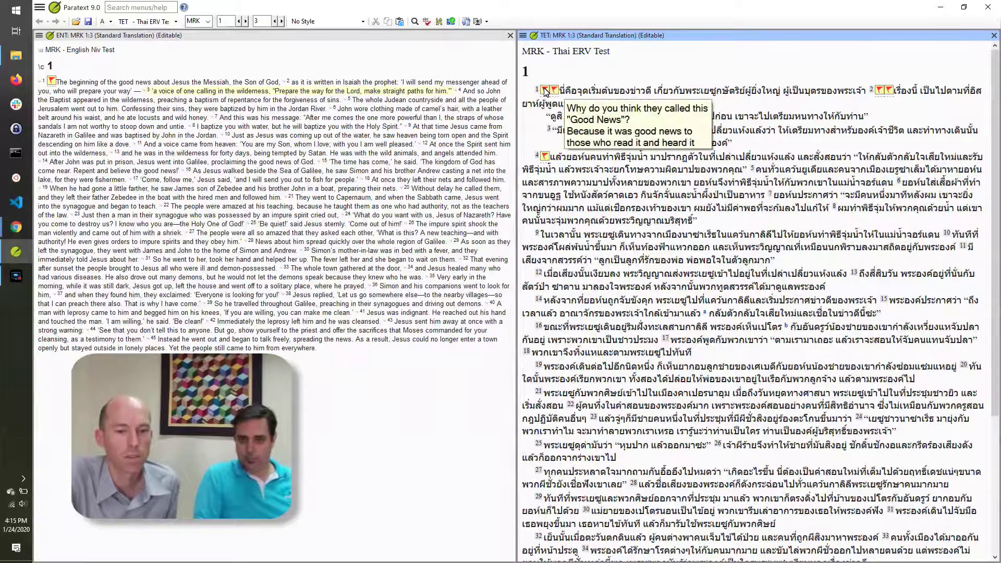
{"action": "left_click", "coordinate": [546, 92]}
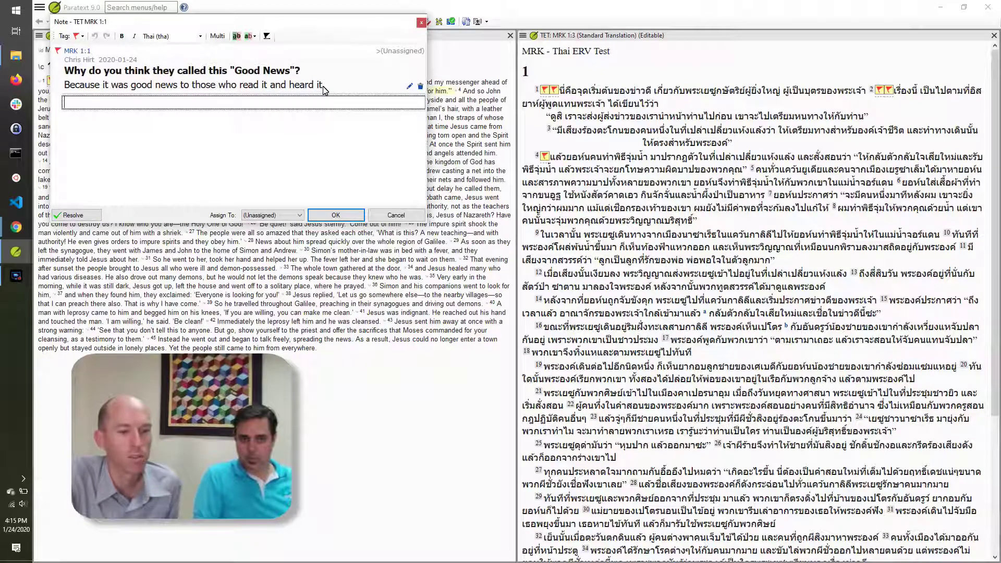
{"action": "key", "text": "Escape"}
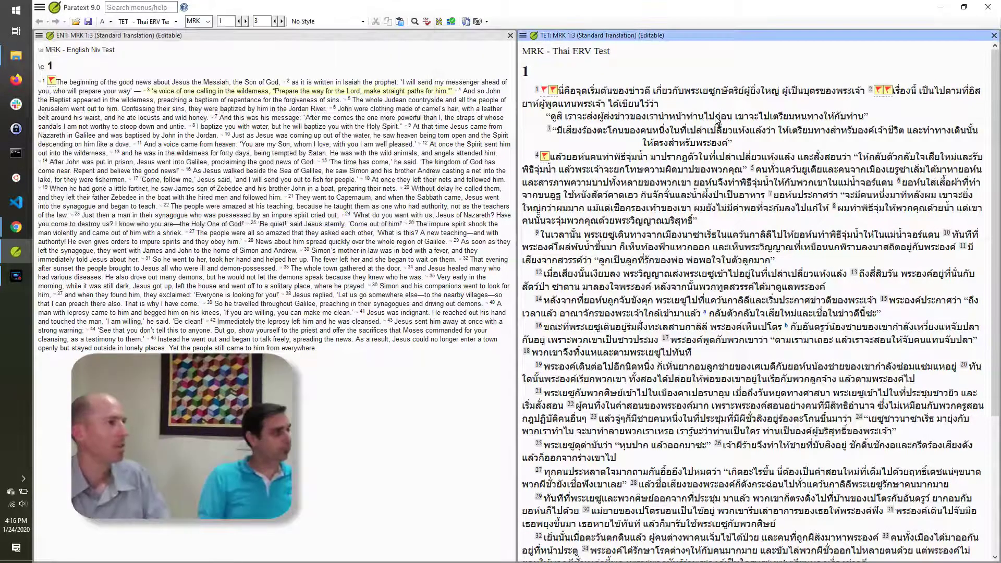